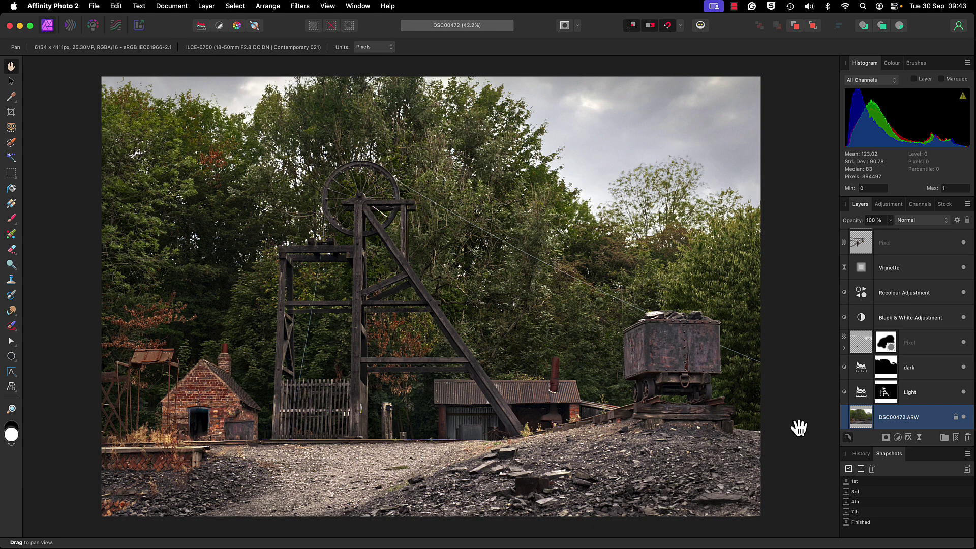
Show the Macro panel and select the Finished snapshot.
scroll(857, 400, up, 2)
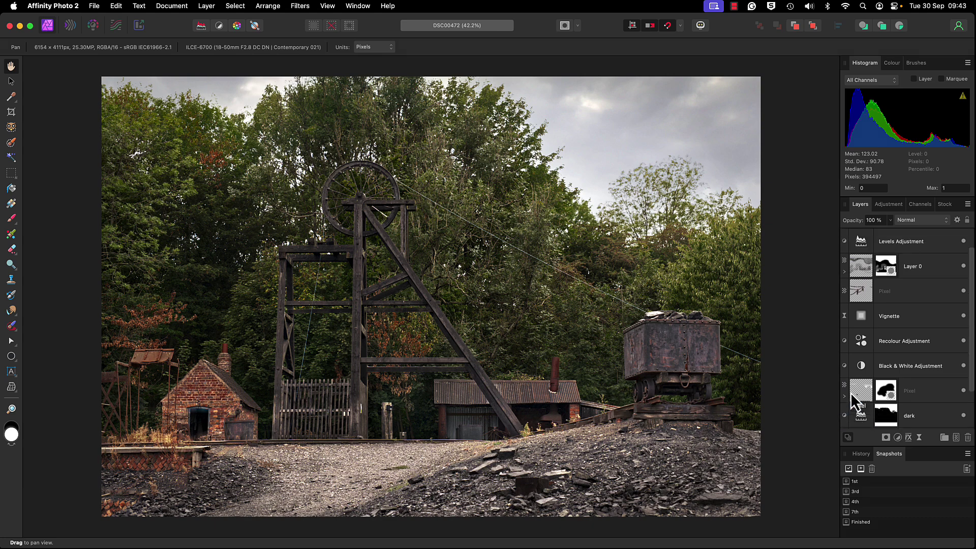
scroll(858, 402, down, 1)
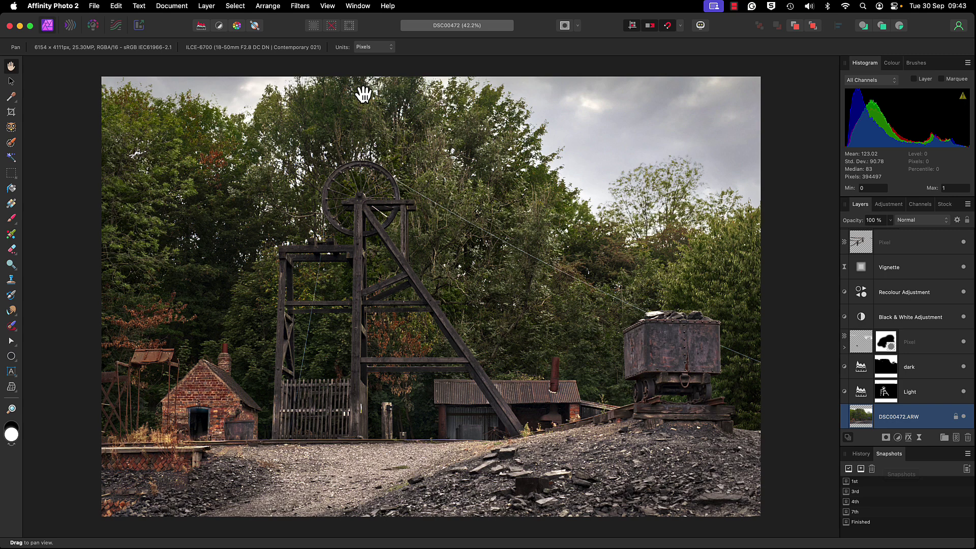
click(357, 7)
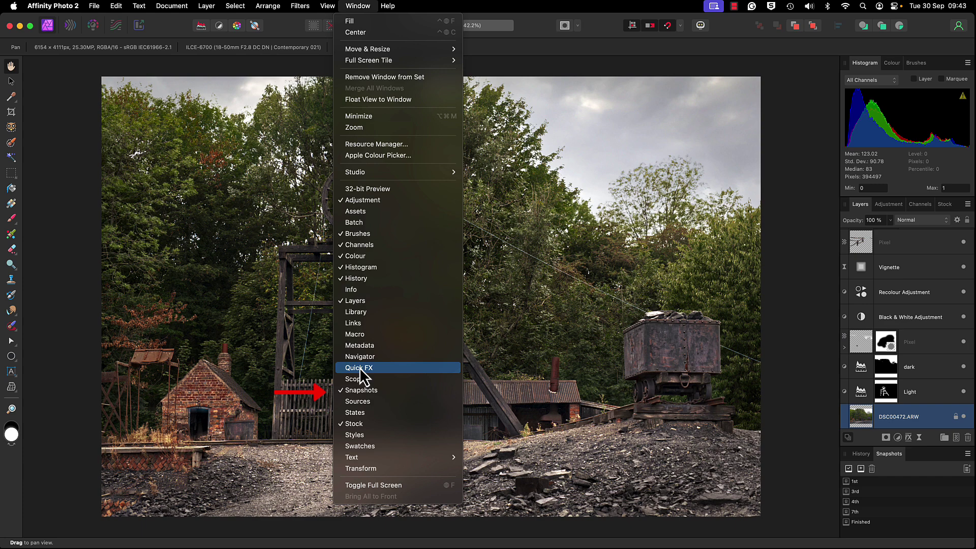
click(361, 336)
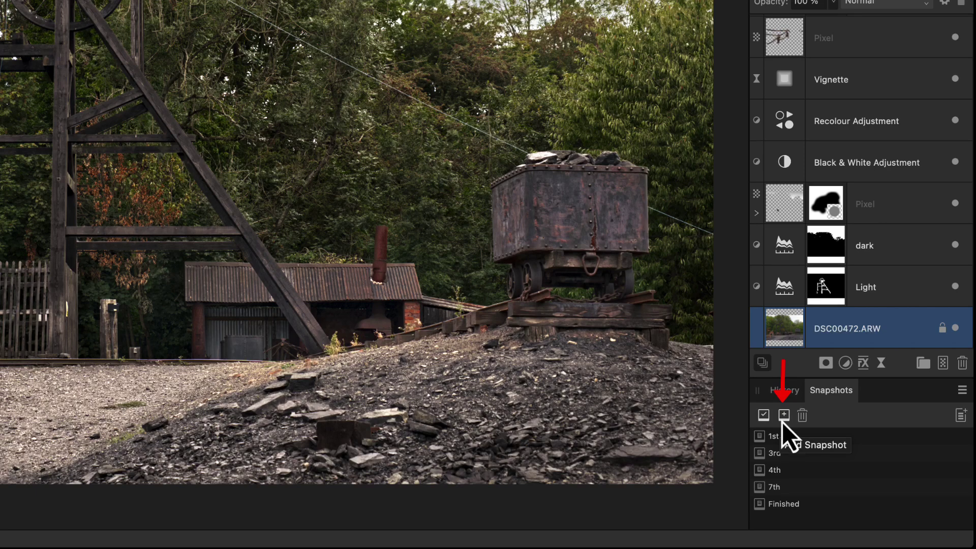
click(779, 509)
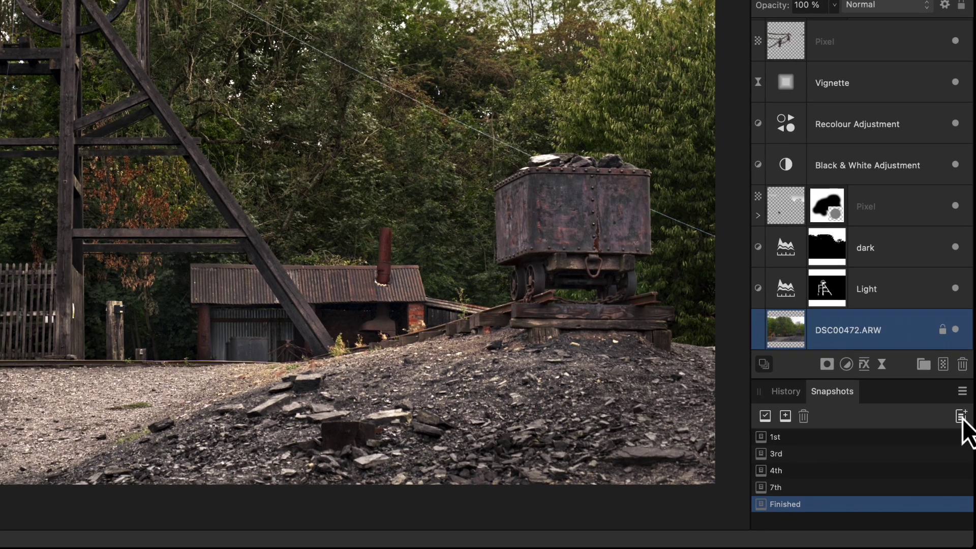
Create a new document from the Finished snapshot and close the original DSC00472.
click(960, 415)
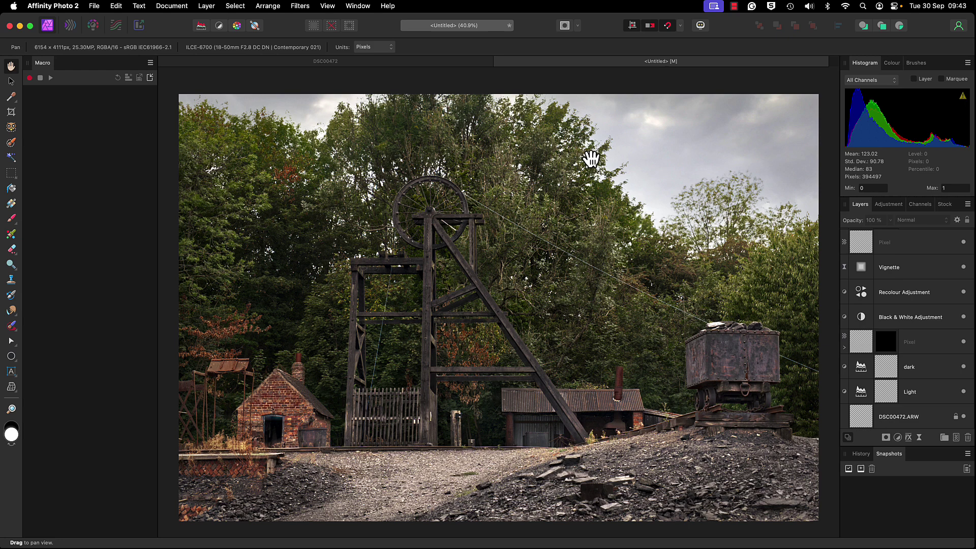
click(347, 61)
click(163, 61)
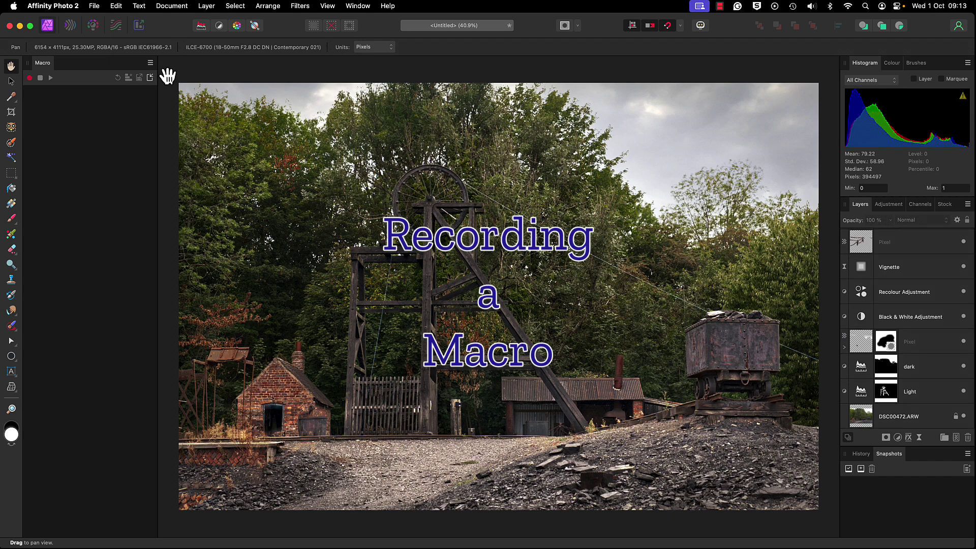
Start recording a new macro in the Macro panel.
click(30, 81)
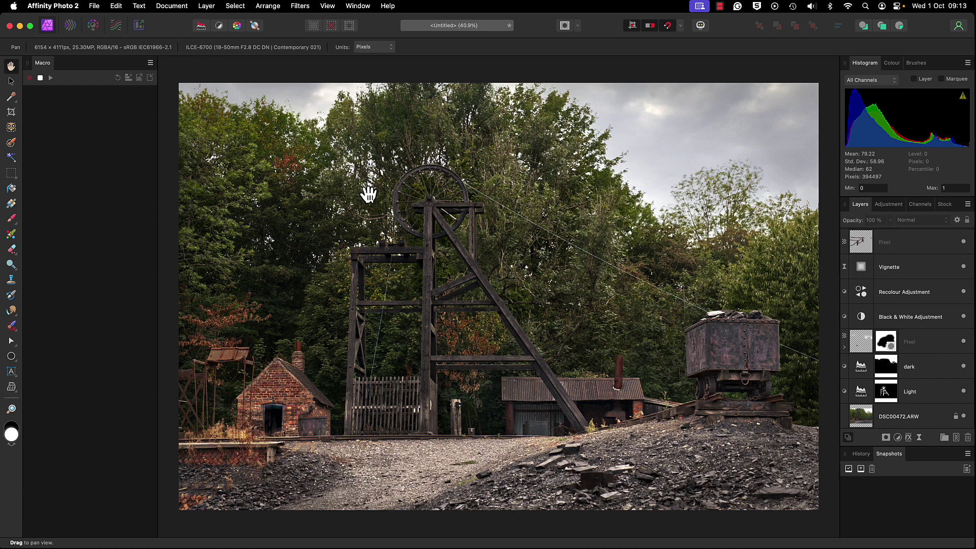
scroll(888, 297, up, 3)
scroll(888, 297, down, 3)
Flatten the document to a single Pixel layer, recorded as the macro's first step.
click(165, 6)
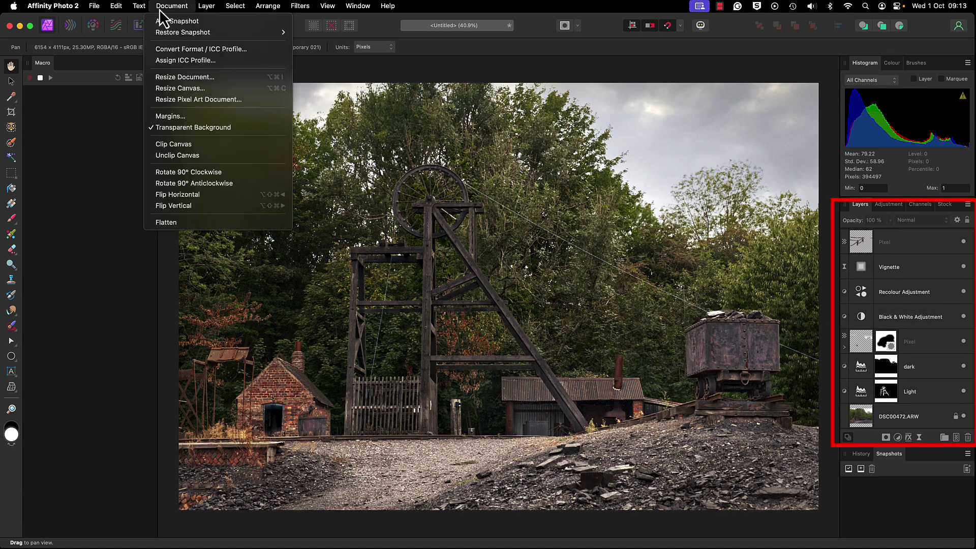
click(178, 222)
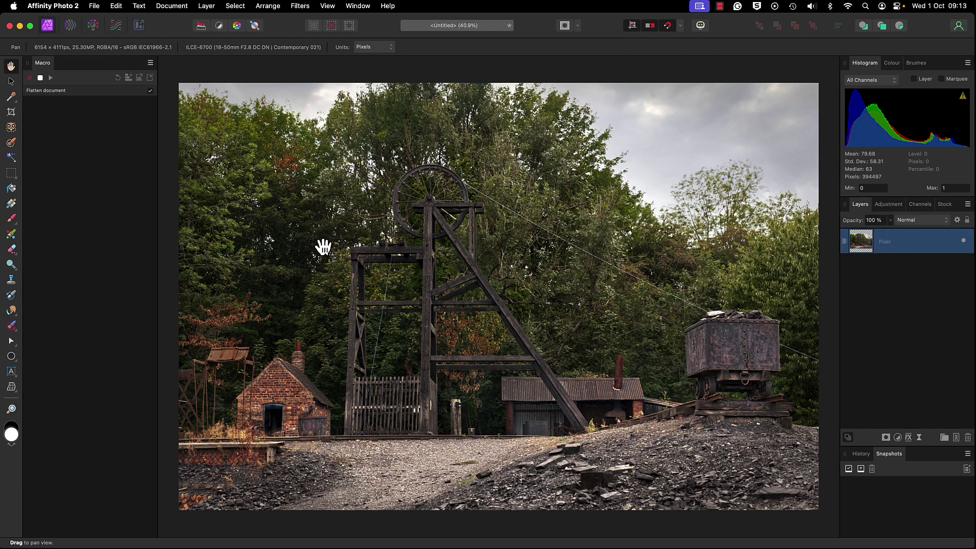
click(167, 7)
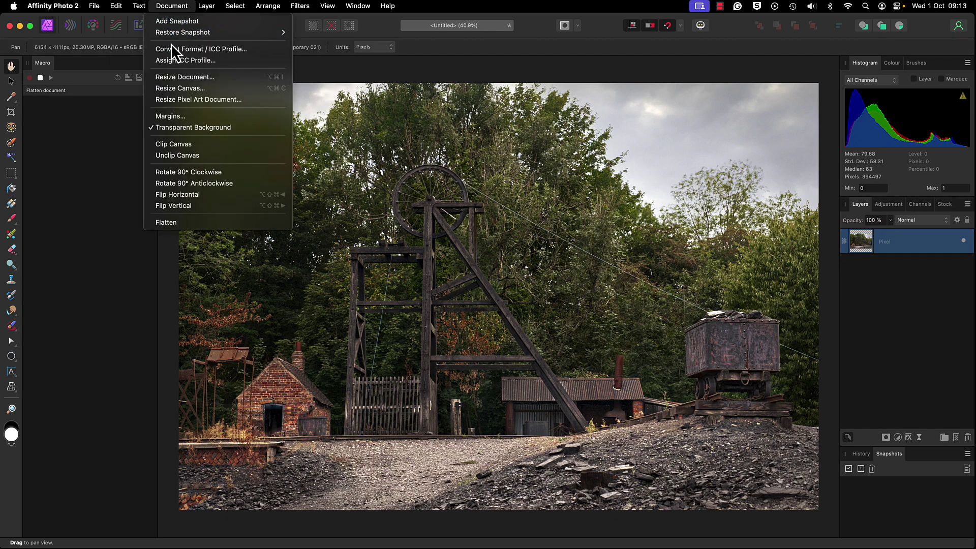
In Resize Document, switch units to inches and set the width to 12 in.
click(178, 77)
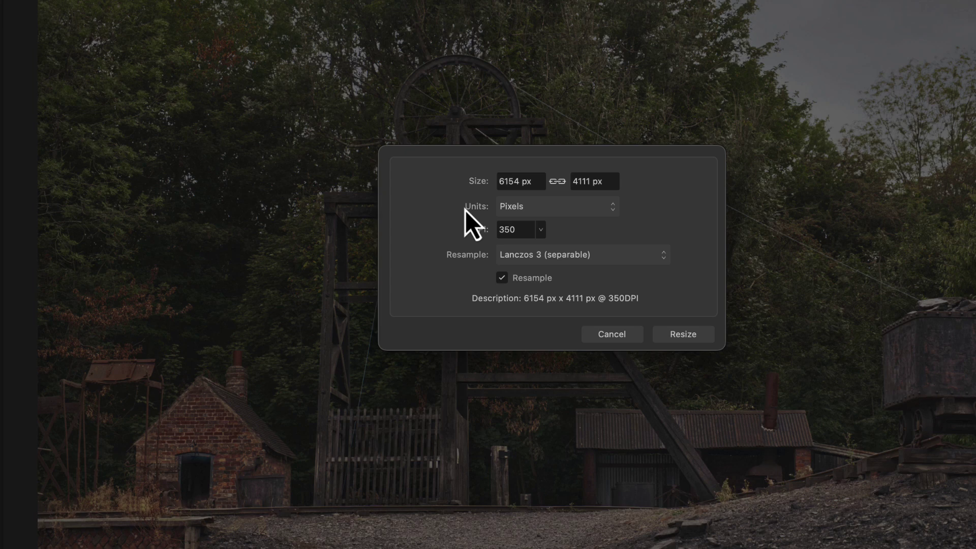
click(518, 209)
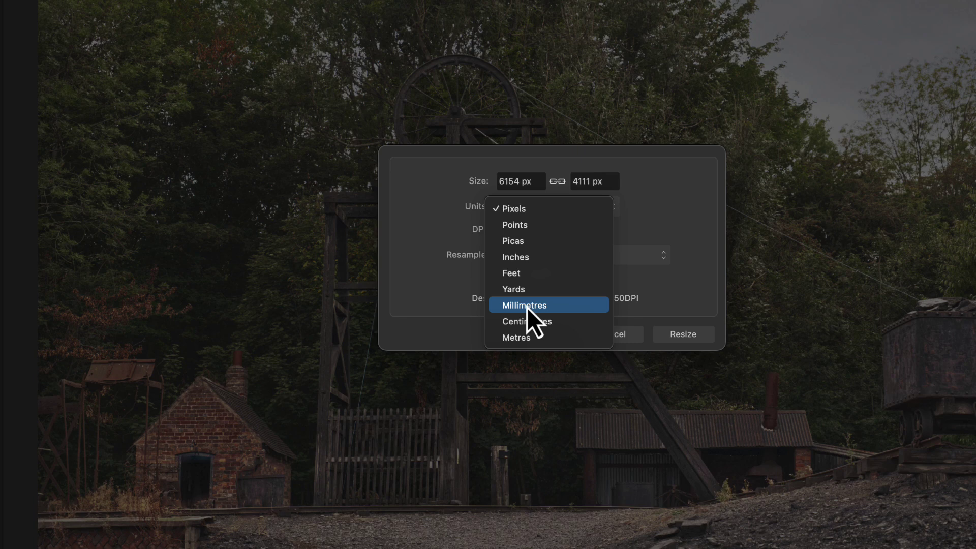
click(521, 257)
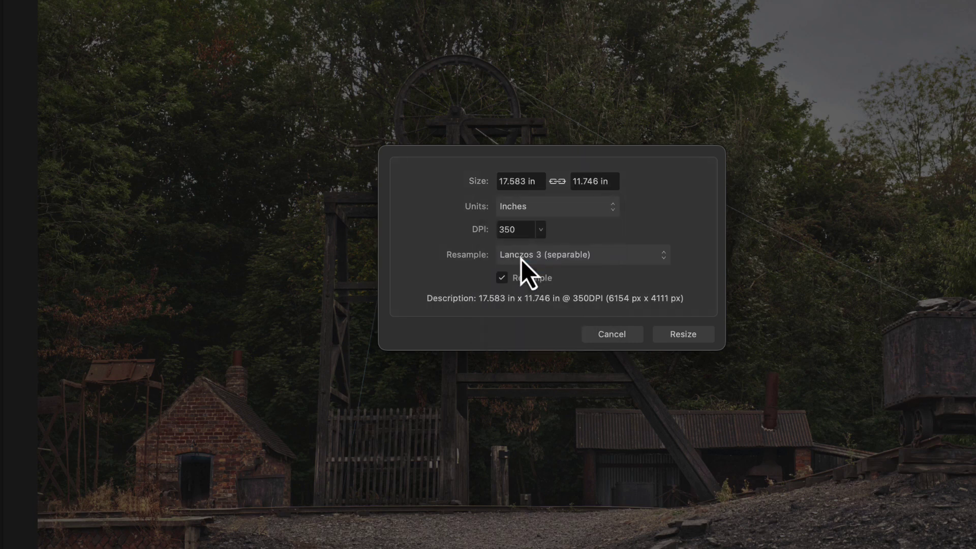
click(517, 184)
text(12)
key(Return)
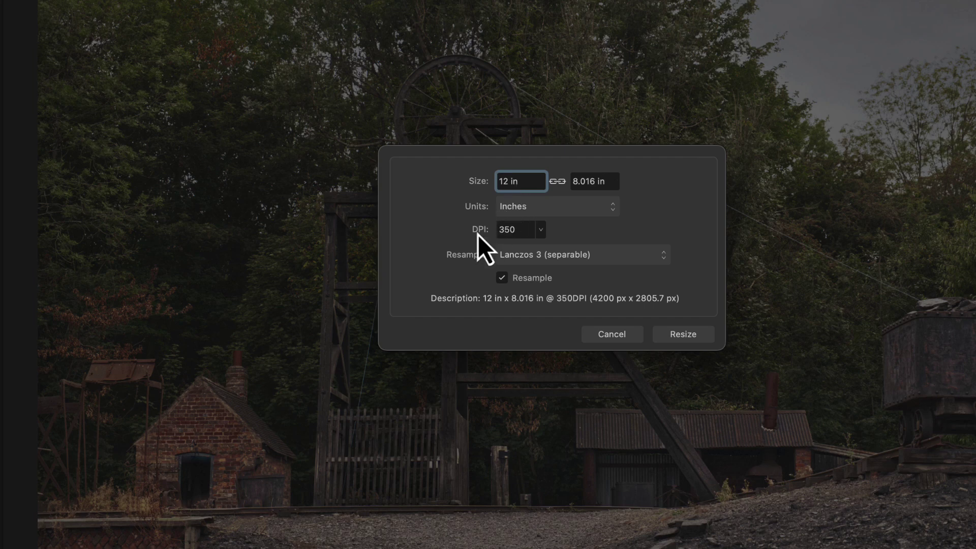
Set the resize resolution to 300 DPI, keeping Lanczos 3 (separable) resampling.
double_click(518, 234)
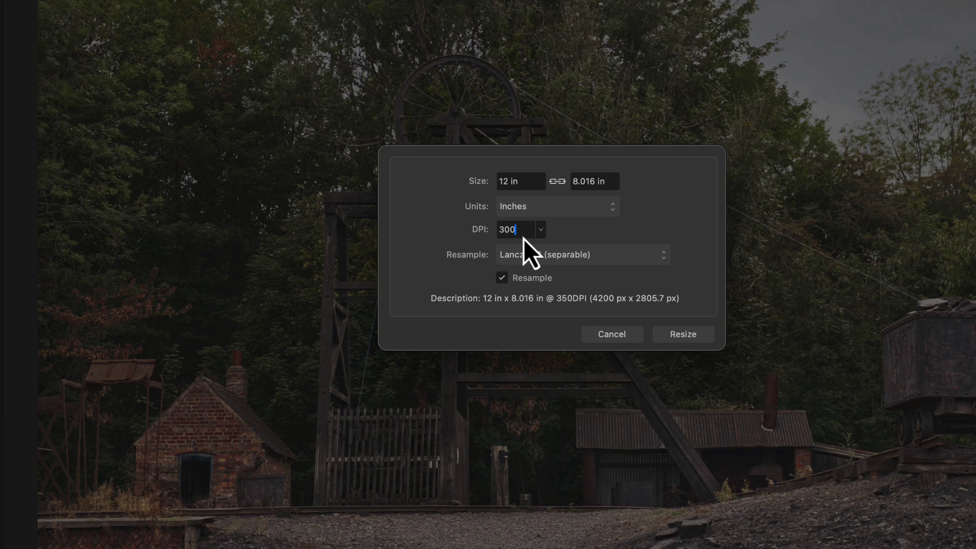
key(Return)
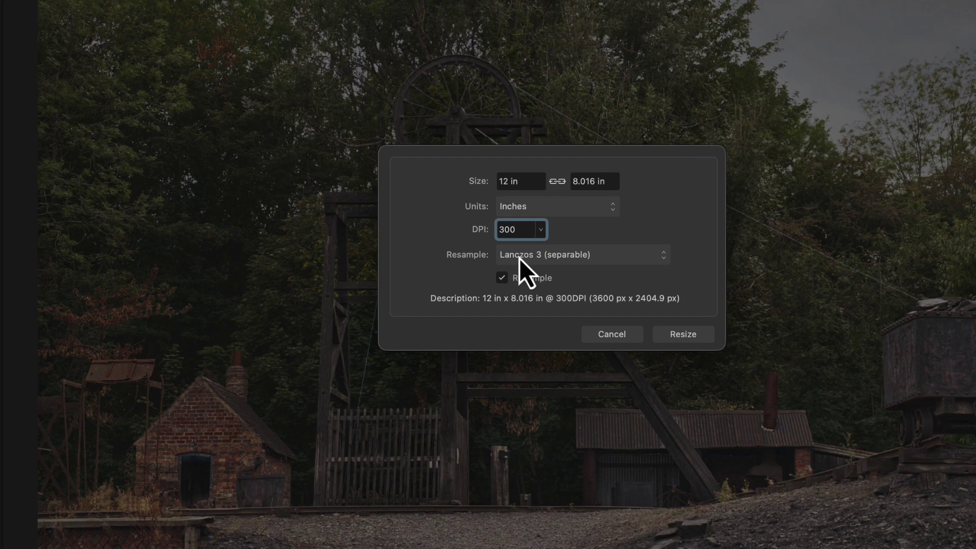
click(520, 258)
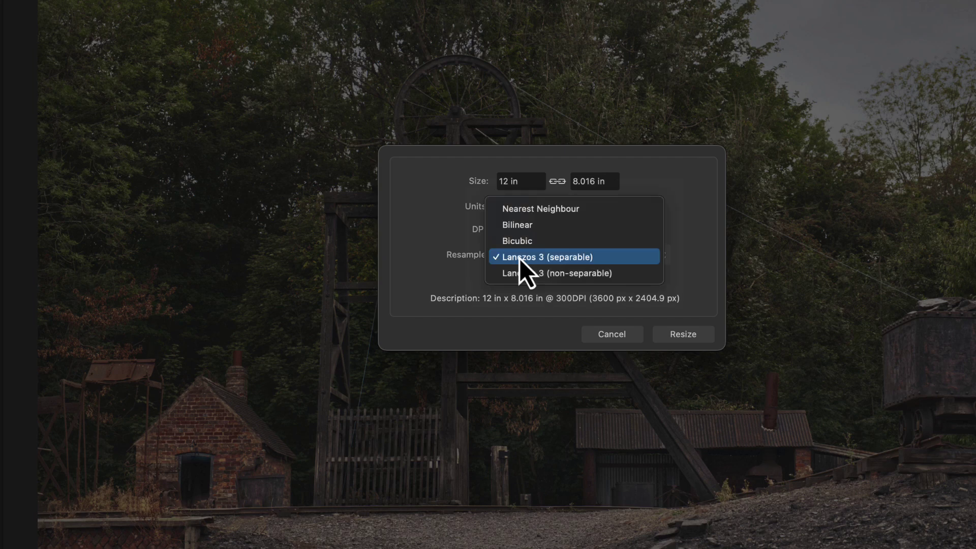
click(554, 258)
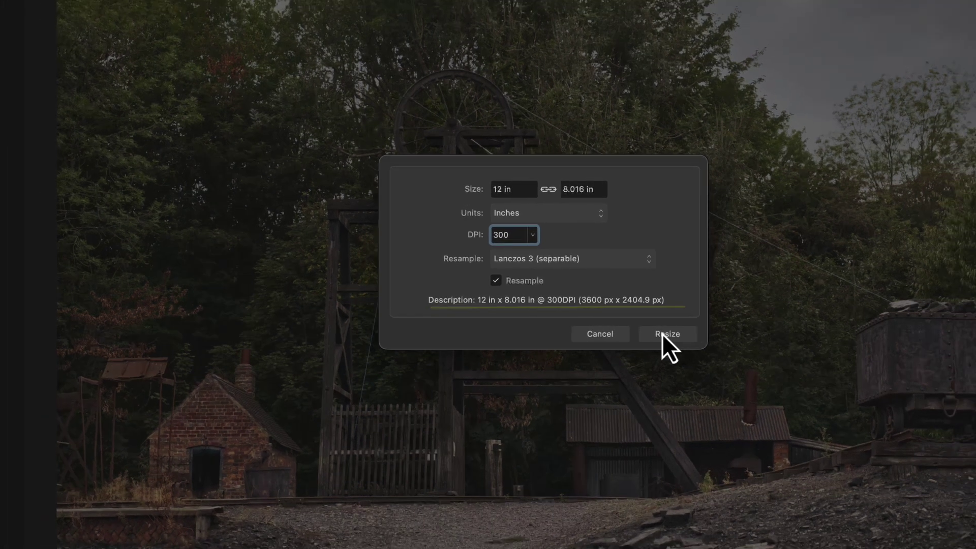
Apply the resize, then add a live Unsharp Mask: 1 px radius, 0.803 factor, 0% threshold.
click(660, 335)
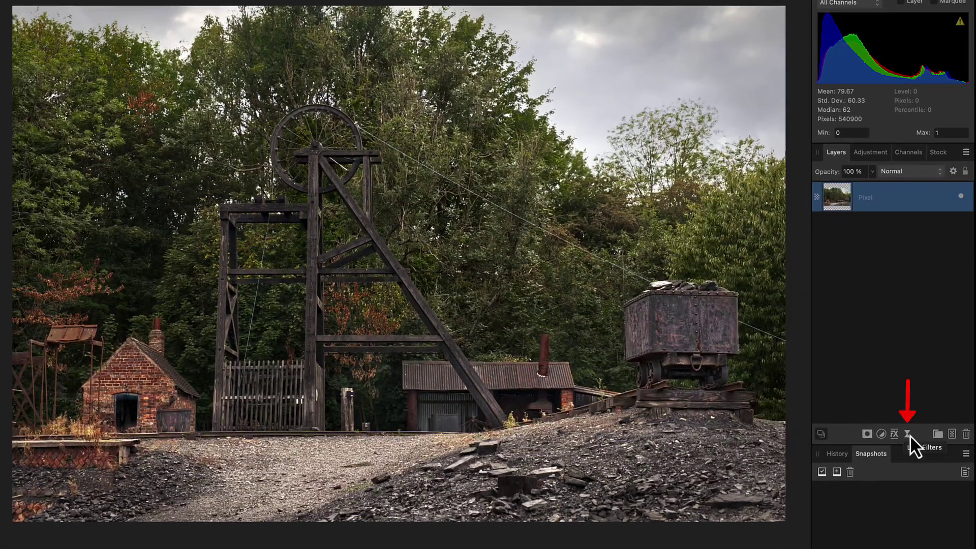
click(907, 434)
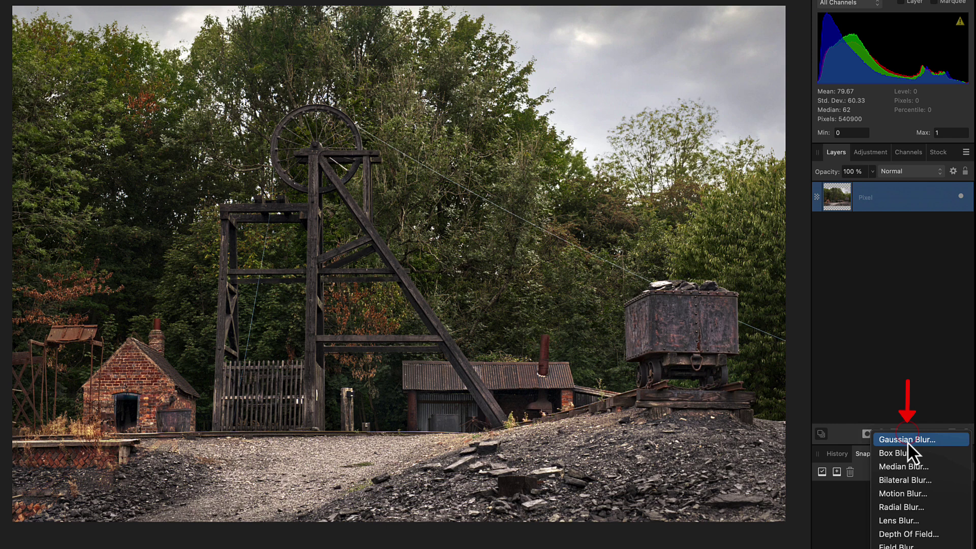
scroll(907, 446, down, 5)
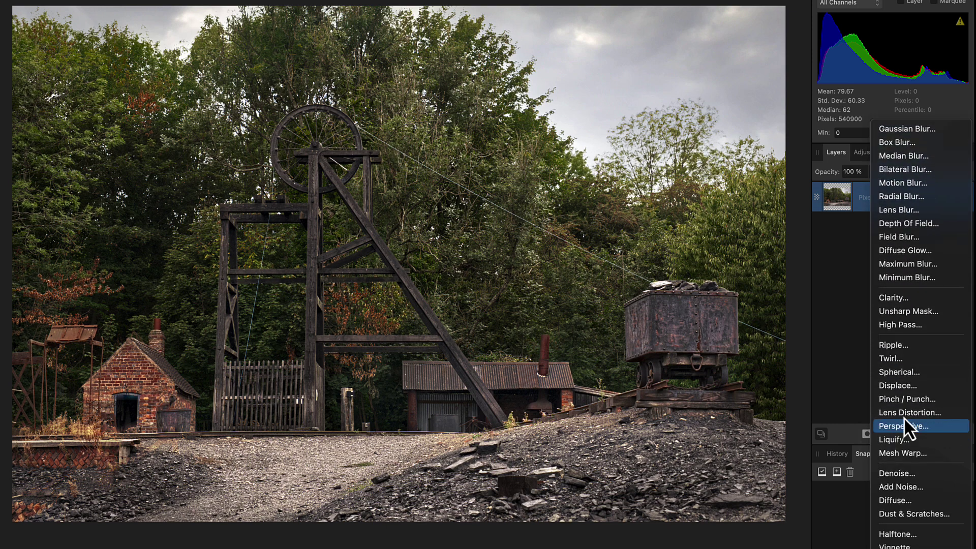
click(885, 311)
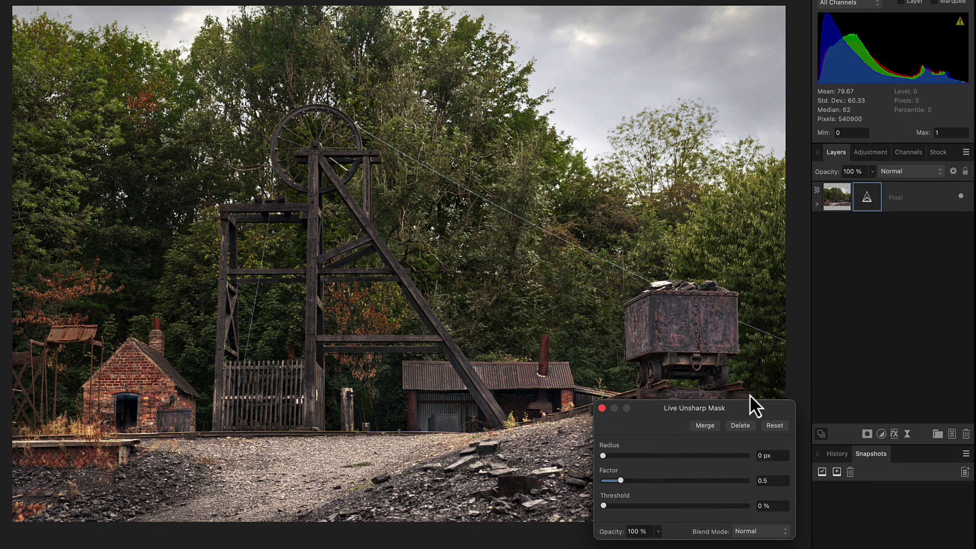
drag(722, 413, 691, 54)
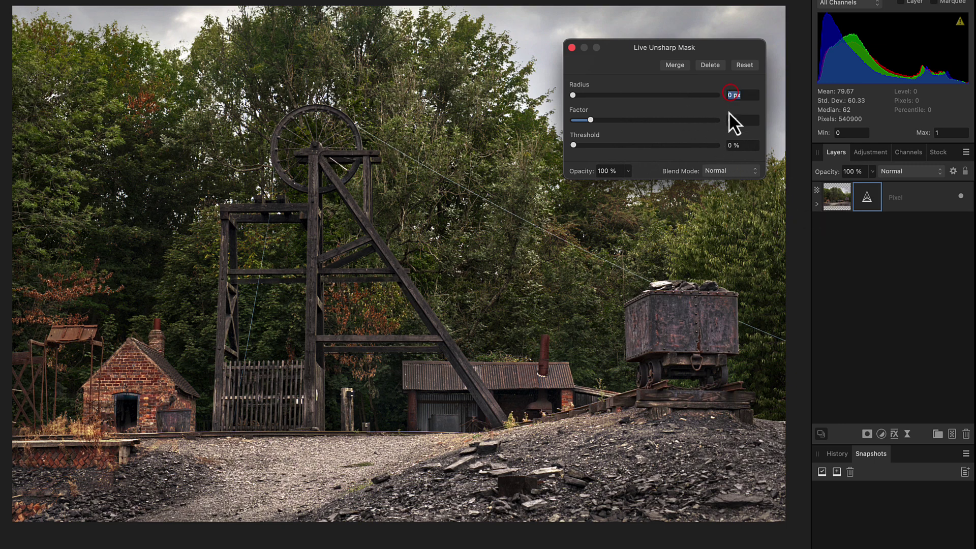
key(Return)
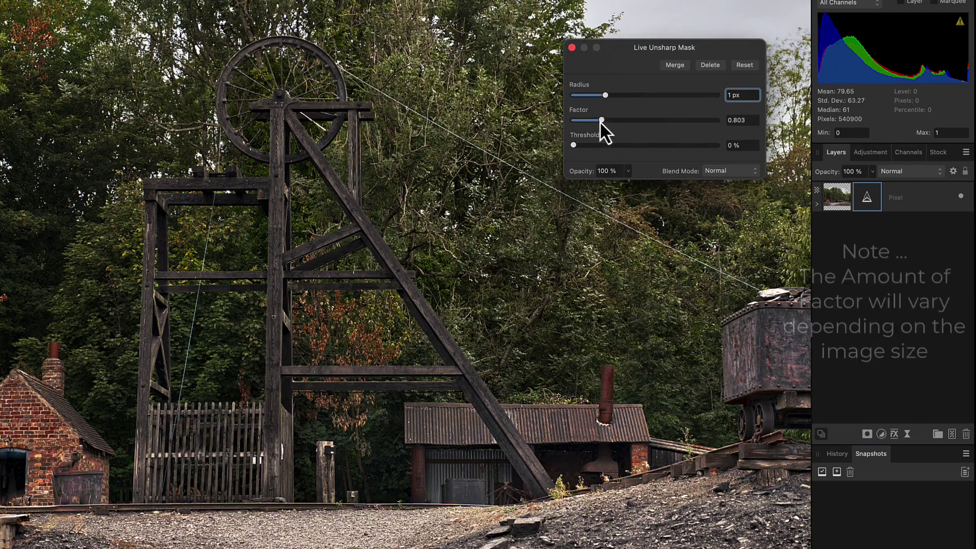
click(571, 47)
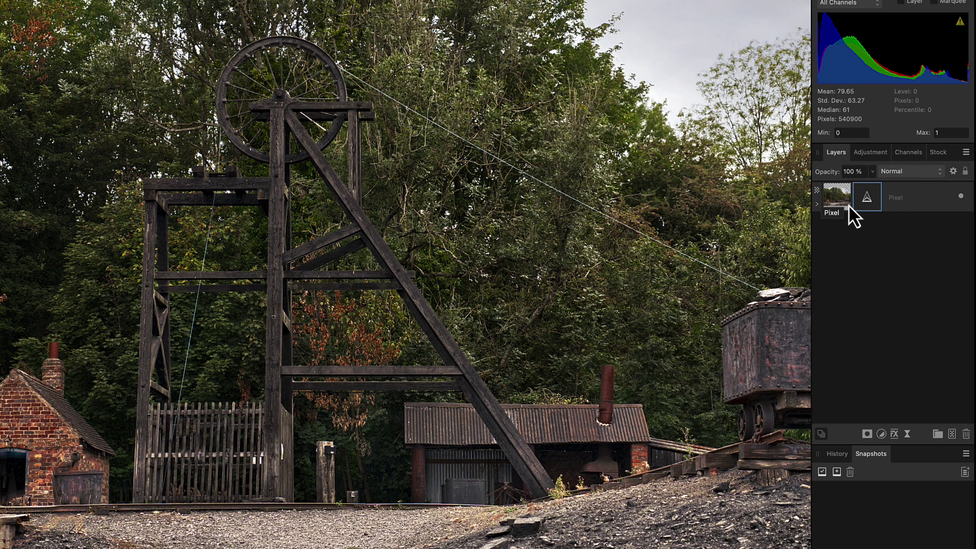
Fit the photo in the window and target the parent Pixel layer instead of its filter.
key(super+0)
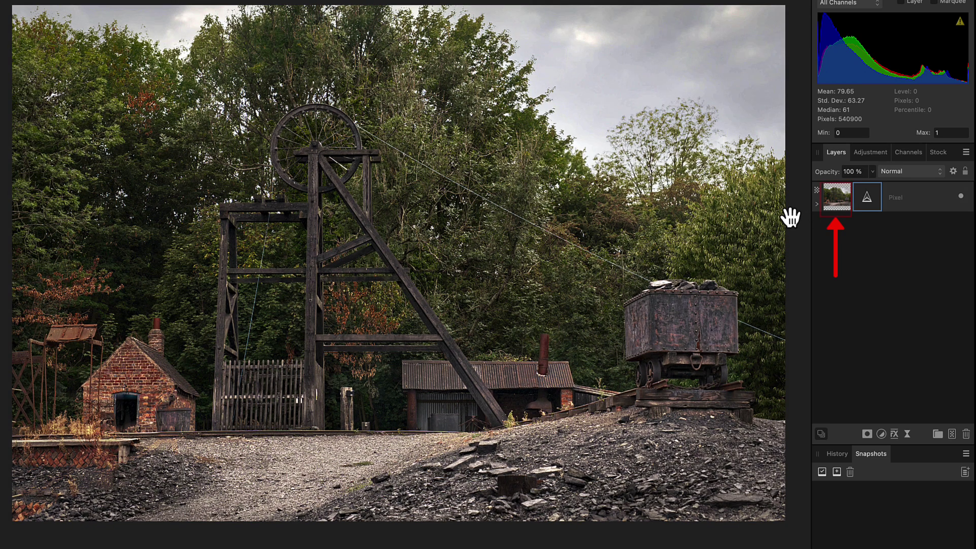
click(835, 198)
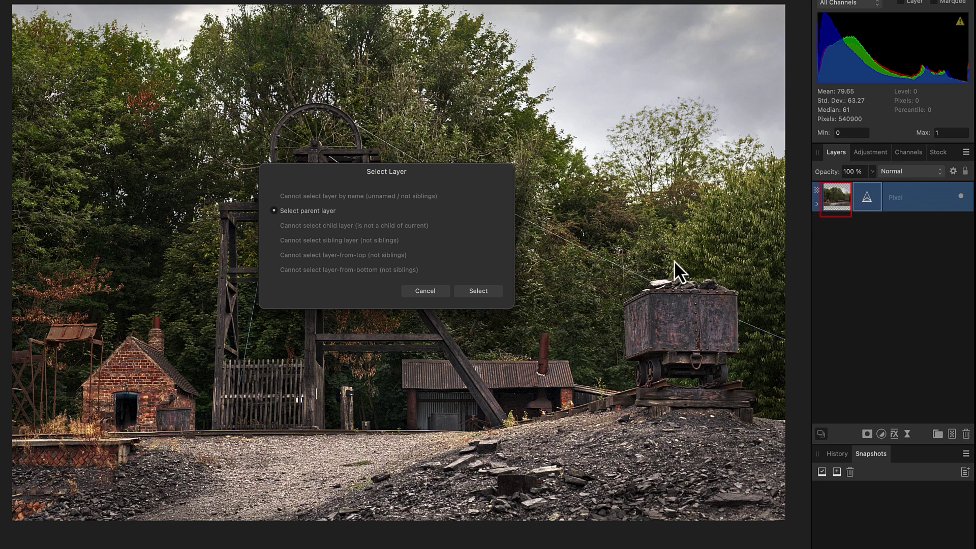
click(486, 290)
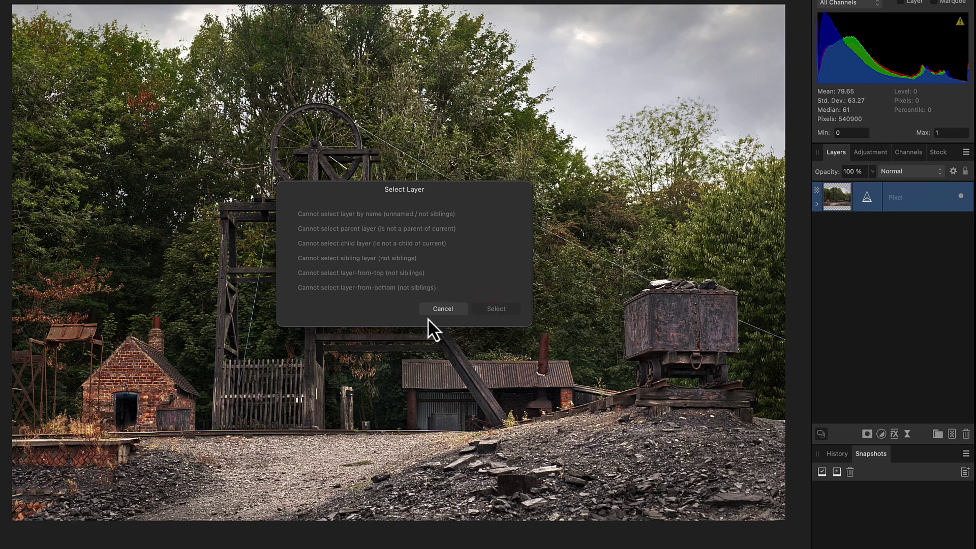
click(441, 309)
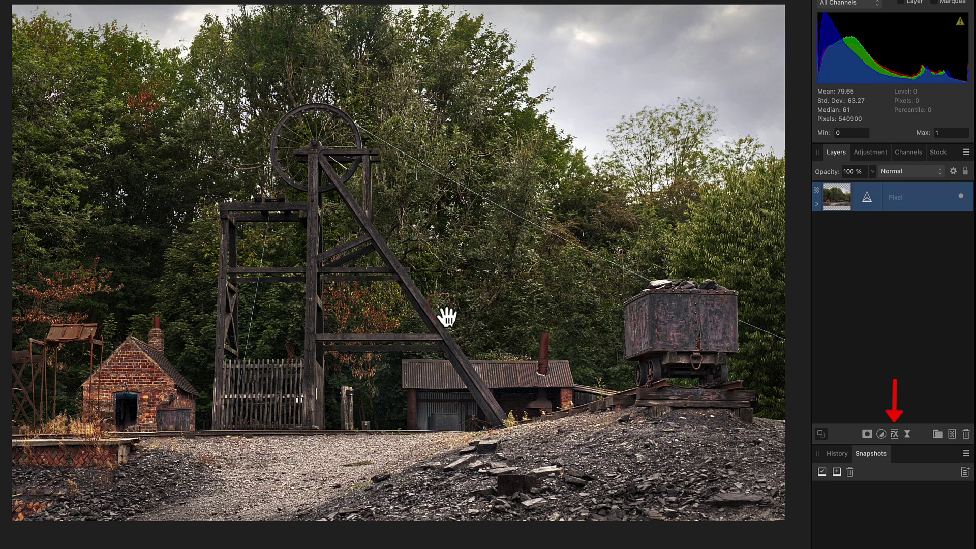
Give the Pixel layer a white Outline effect aligned Inside with a 14.4 px radius.
click(893, 434)
click(645, 232)
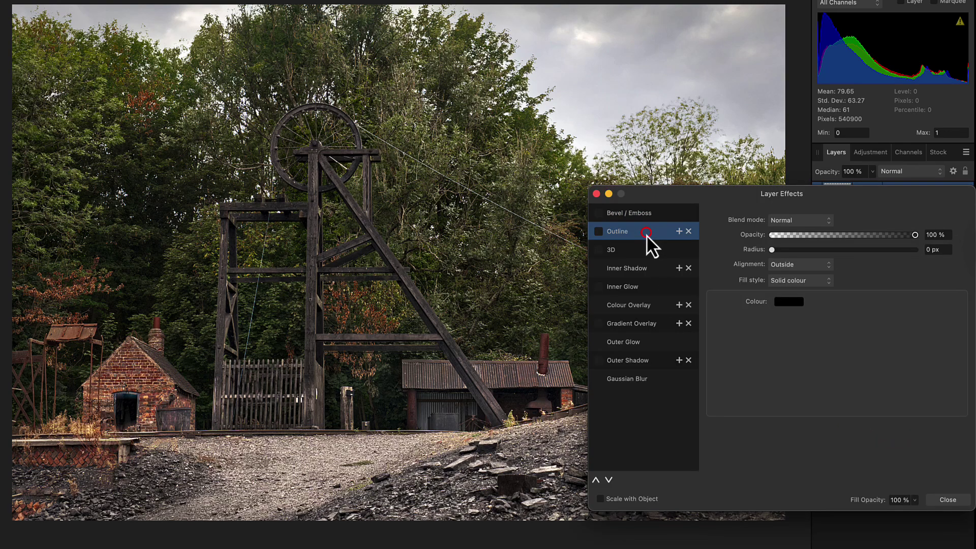
click(599, 231)
click(778, 265)
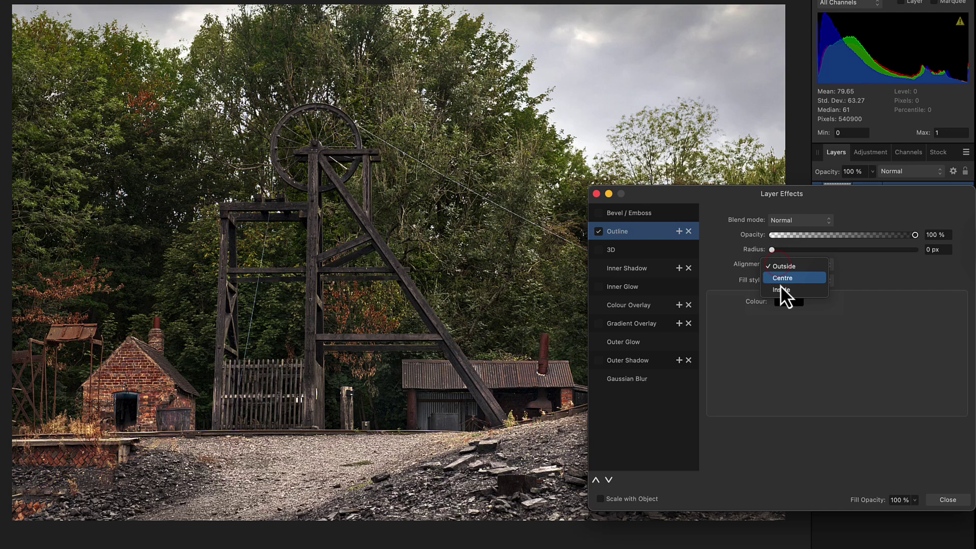
click(780, 289)
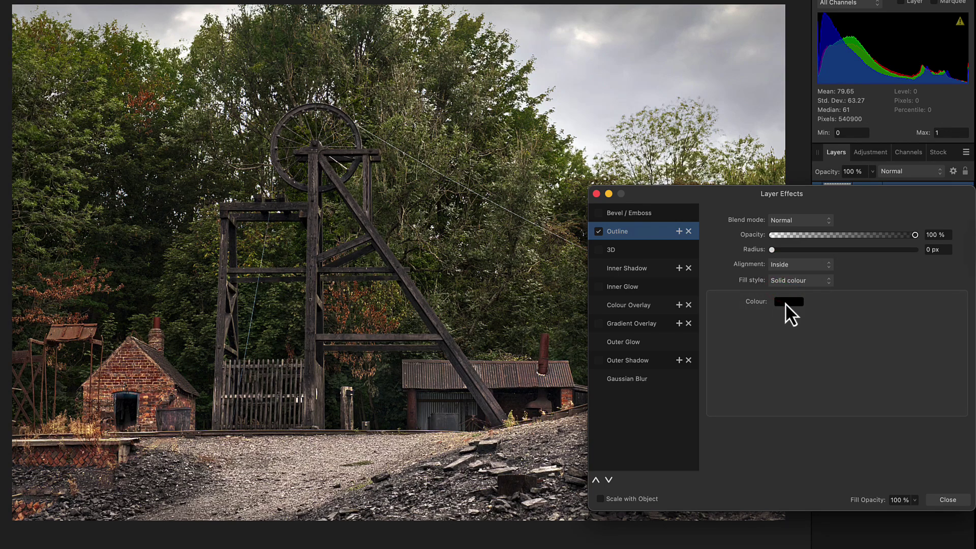
click(784, 303)
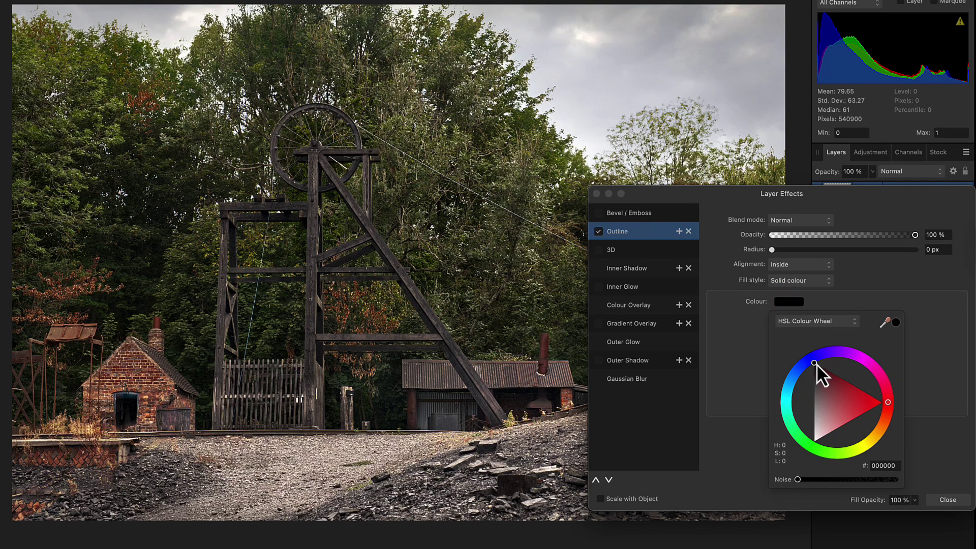
drag(814, 363, 808, 444)
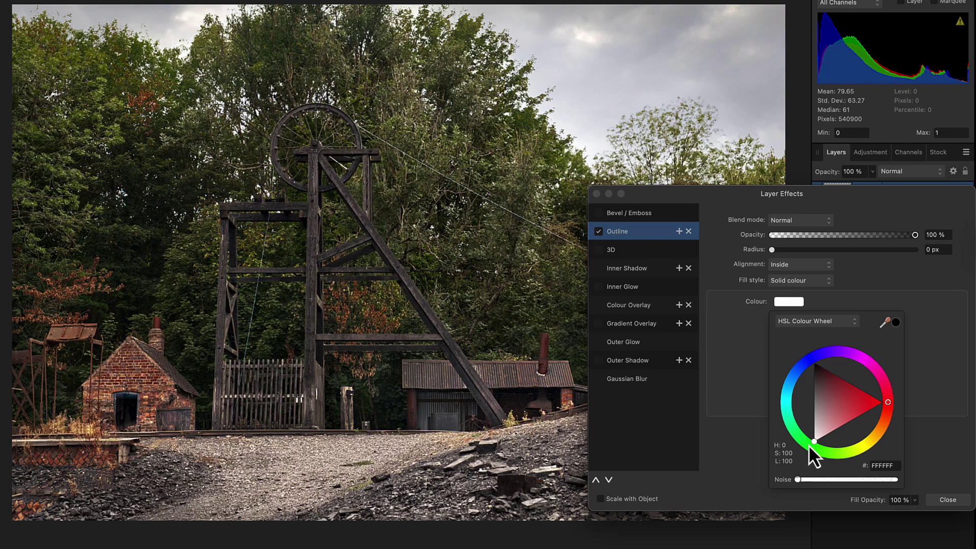
click(739, 416)
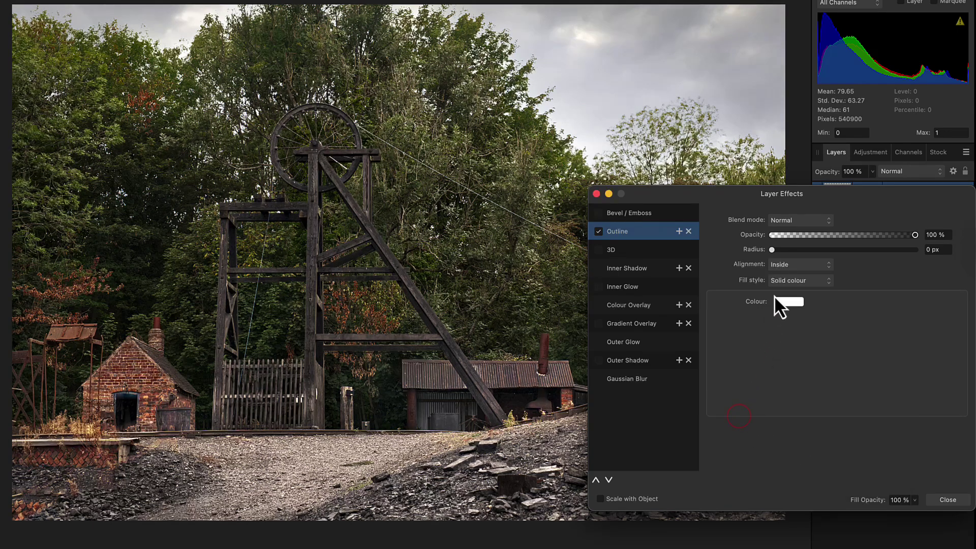
drag(790, 252, 841, 250)
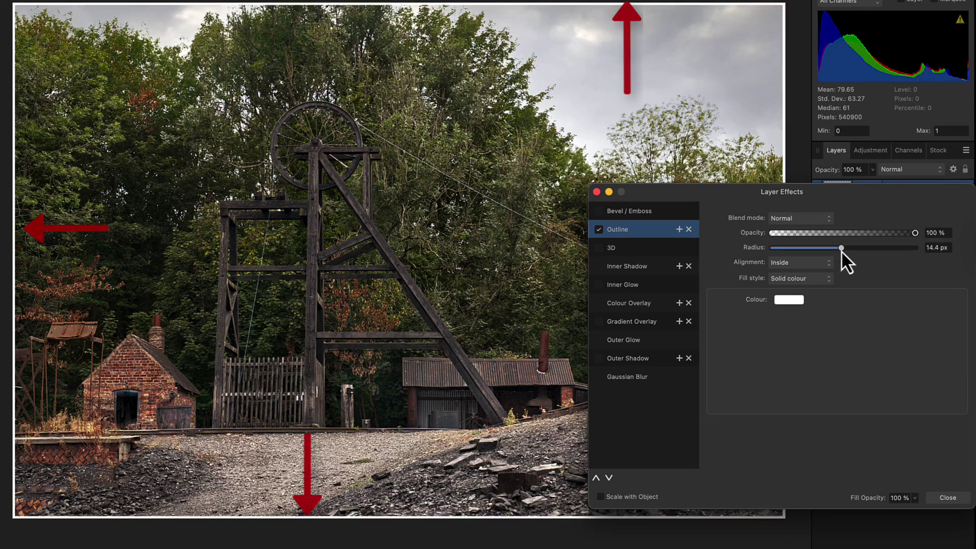
click(955, 500)
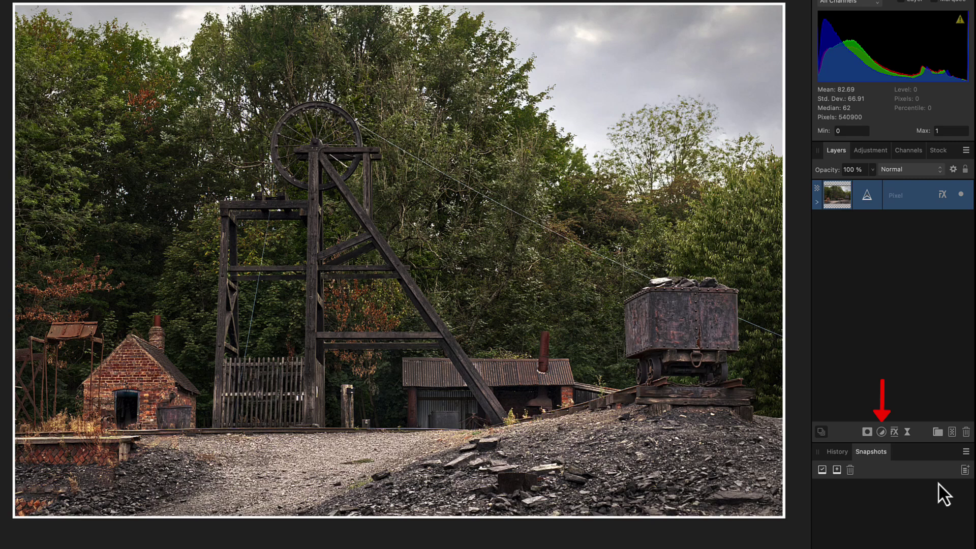
Add a Vibrance adjustment with vibrance raised to 53%.
click(880, 431)
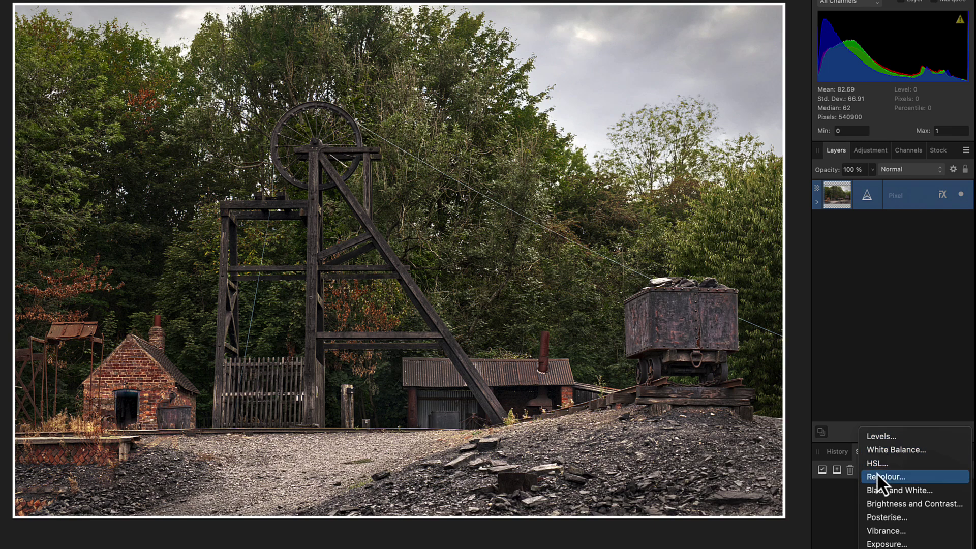
click(877, 530)
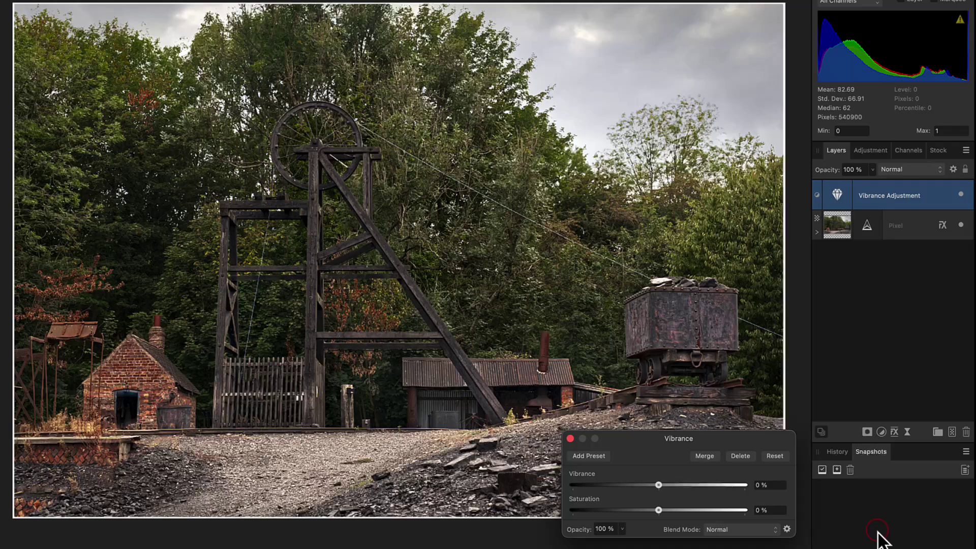
drag(685, 446, 691, 146)
drag(703, 185, 714, 188)
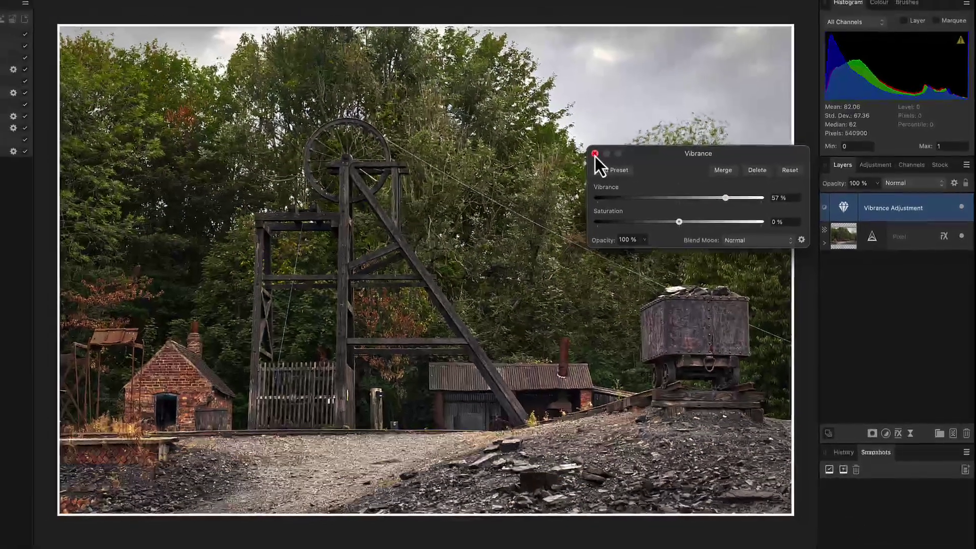
click(595, 154)
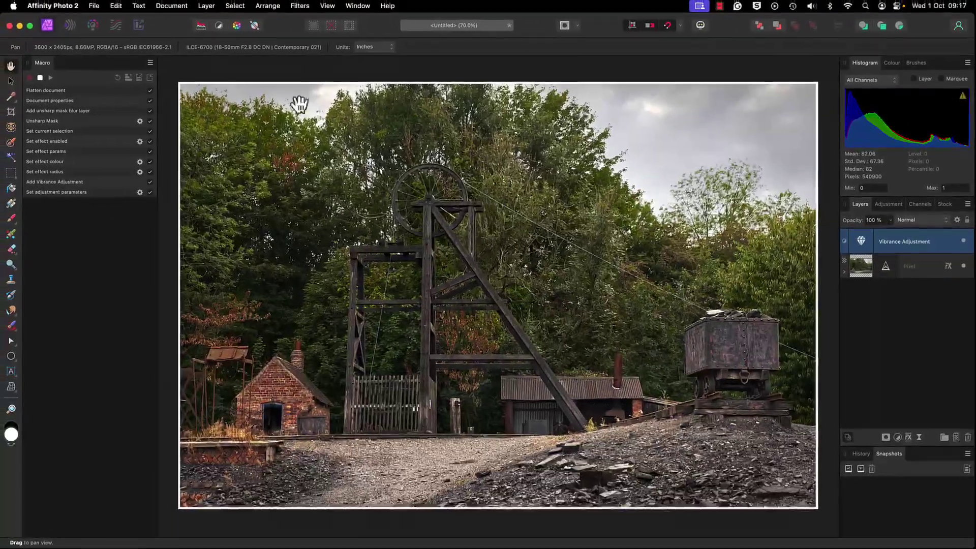
Flatten the document into one Pixel layer and stop the macro recording.
click(172, 5)
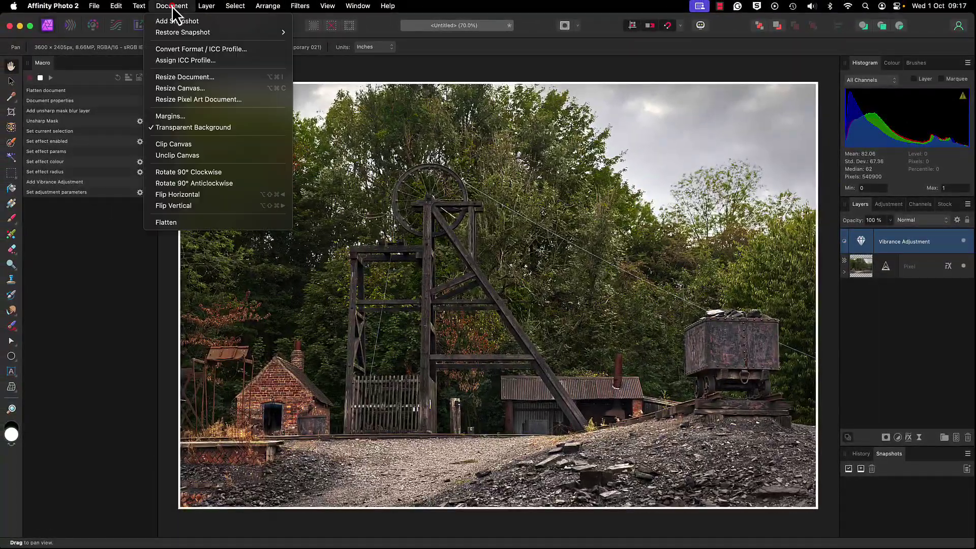
click(185, 224)
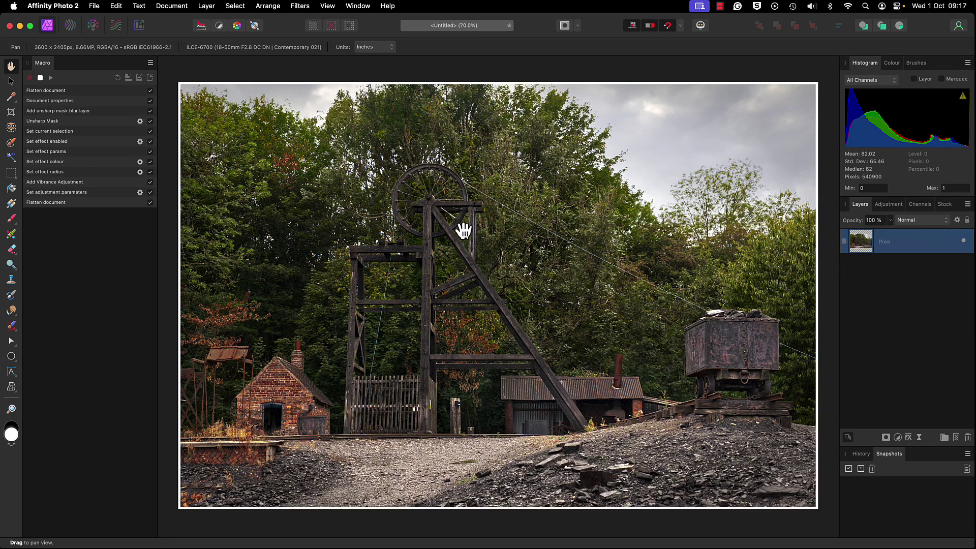
click(40, 79)
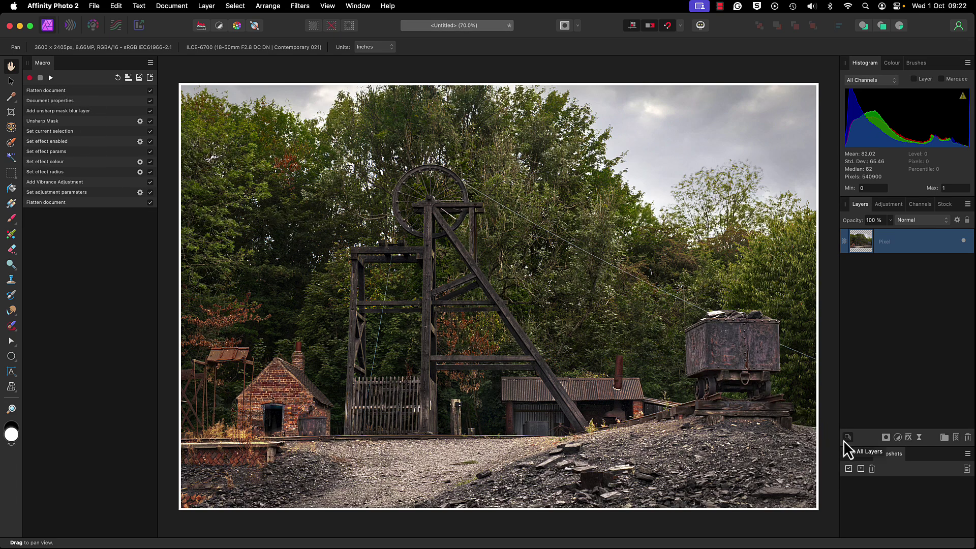
Test-replay the macro from the start of History, then rewind to the original layered photo.
click(860, 453)
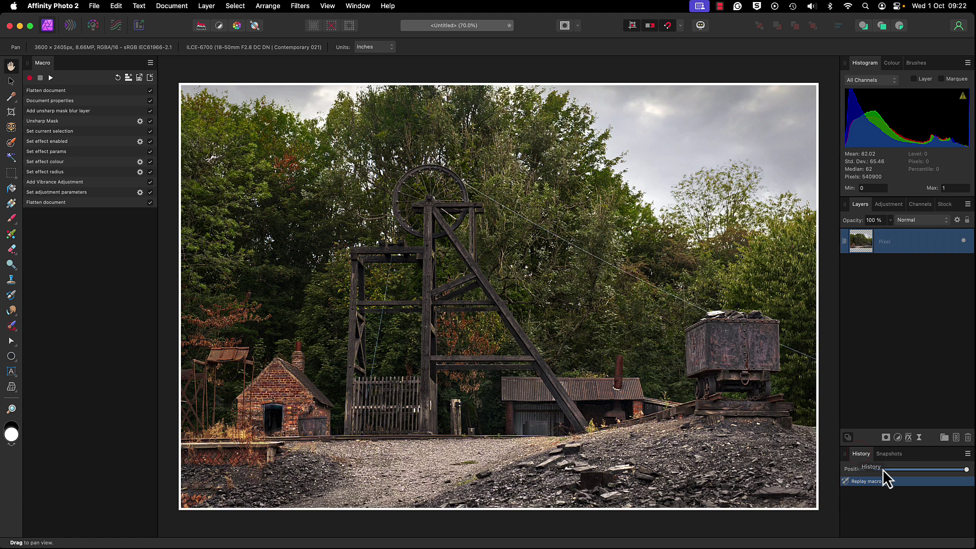
click(873, 469)
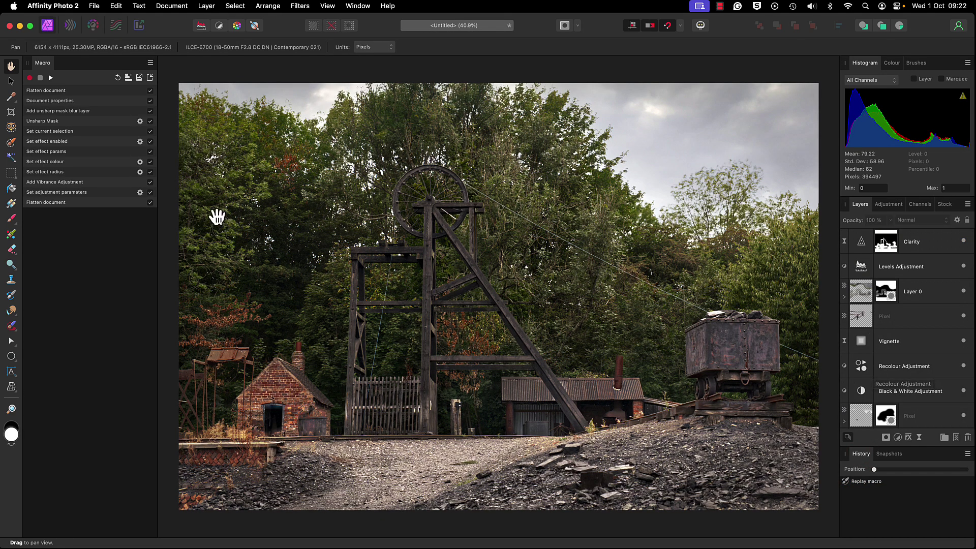
click(52, 78)
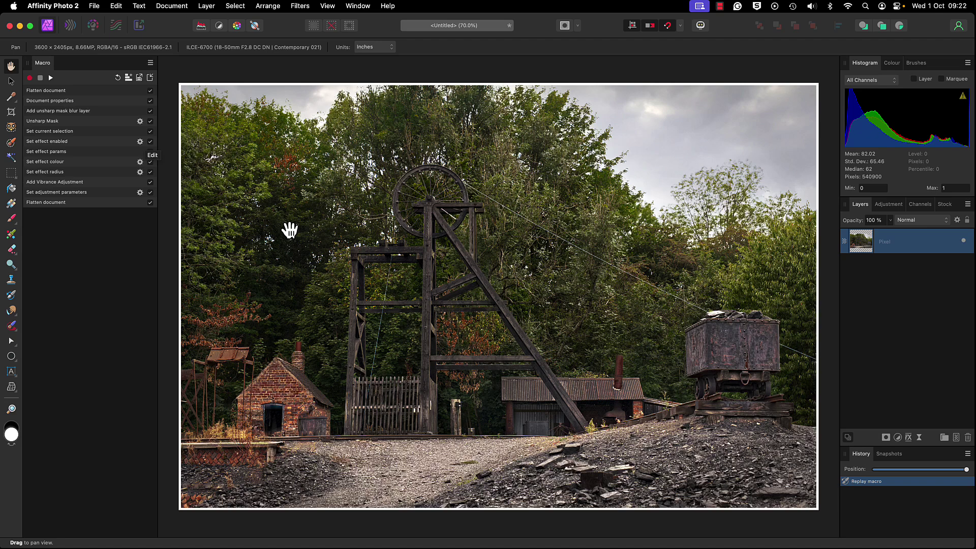
click(872, 470)
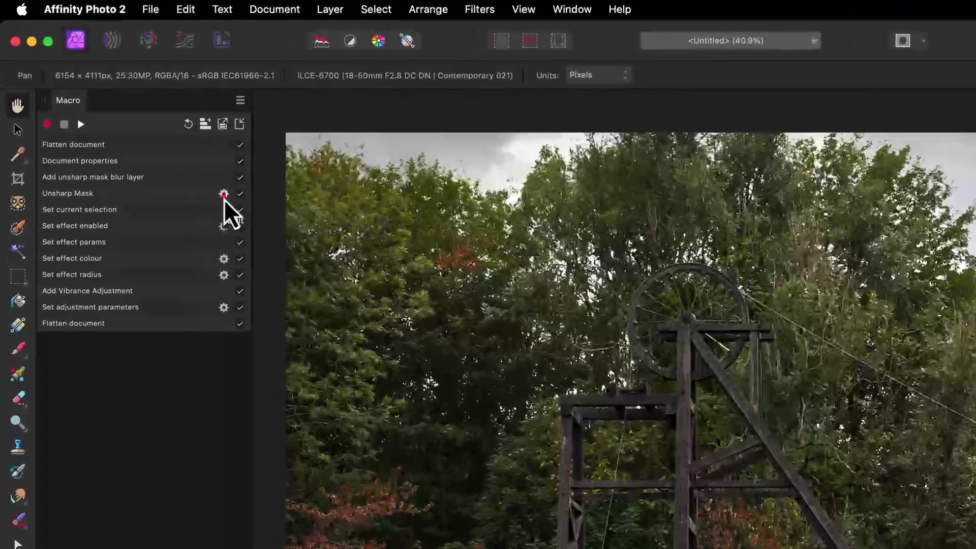
Expose the Unsharp Mask step's Factor at playback and rename it 'USM Factor'.
click(177, 157)
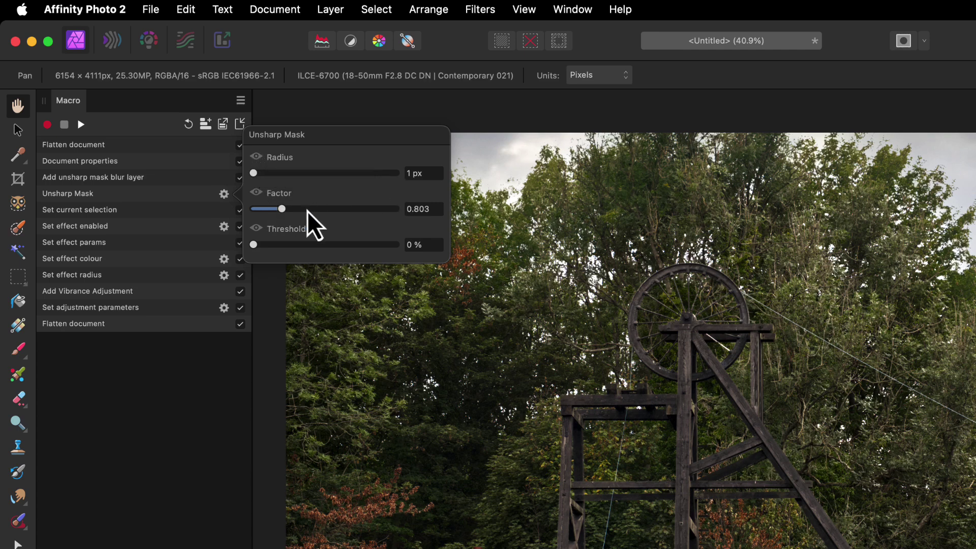
click(256, 194)
click(663, 310)
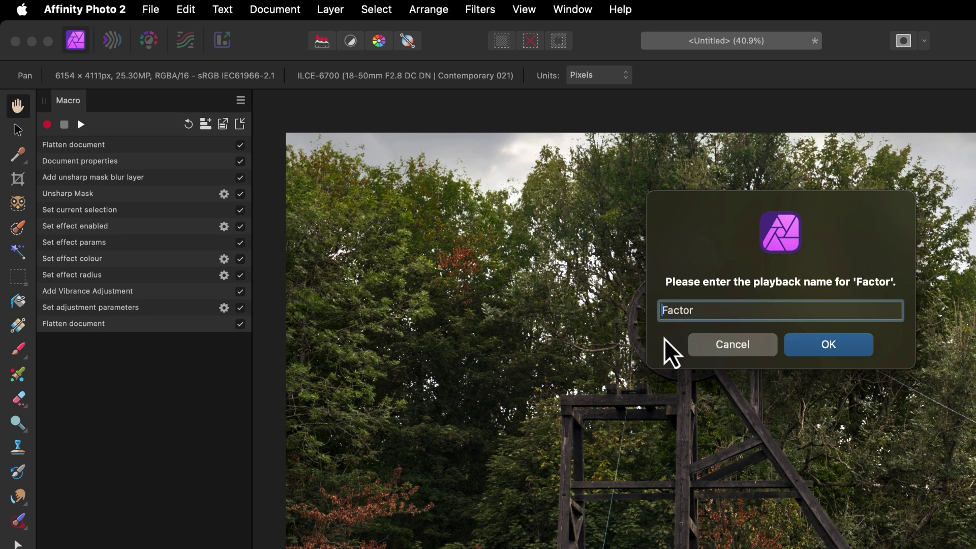
text(US)
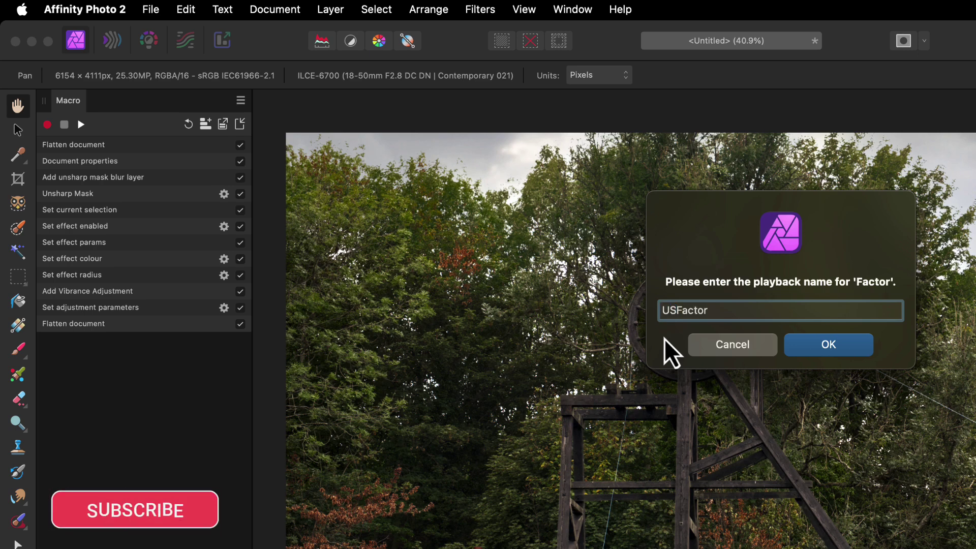
text(M)
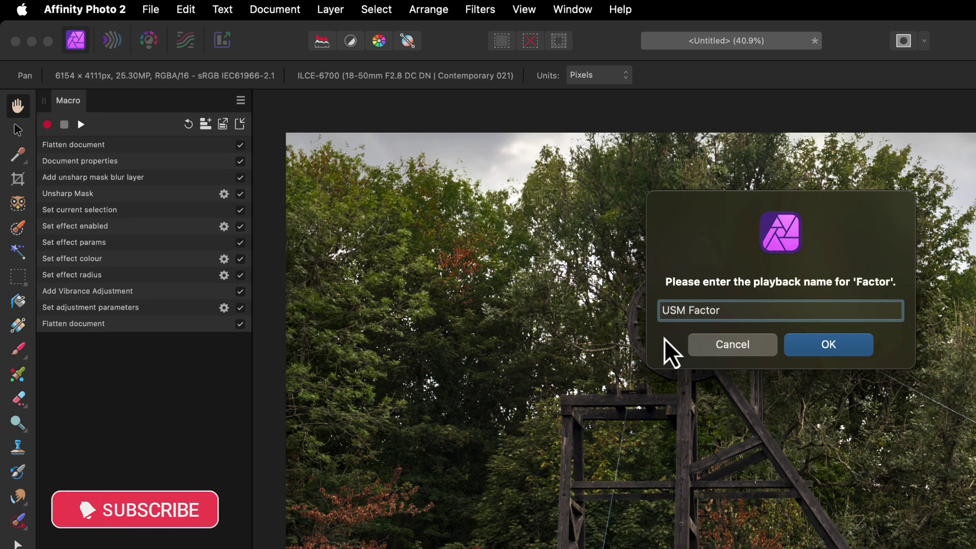
key(Return)
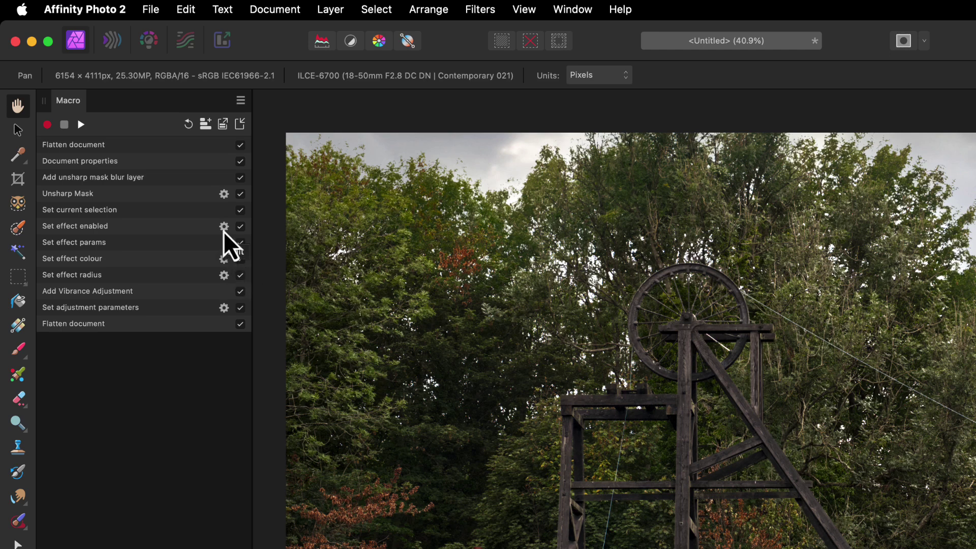
Expose the Set effect colour step at playback and name it 'Outline Colour'.
click(224, 259)
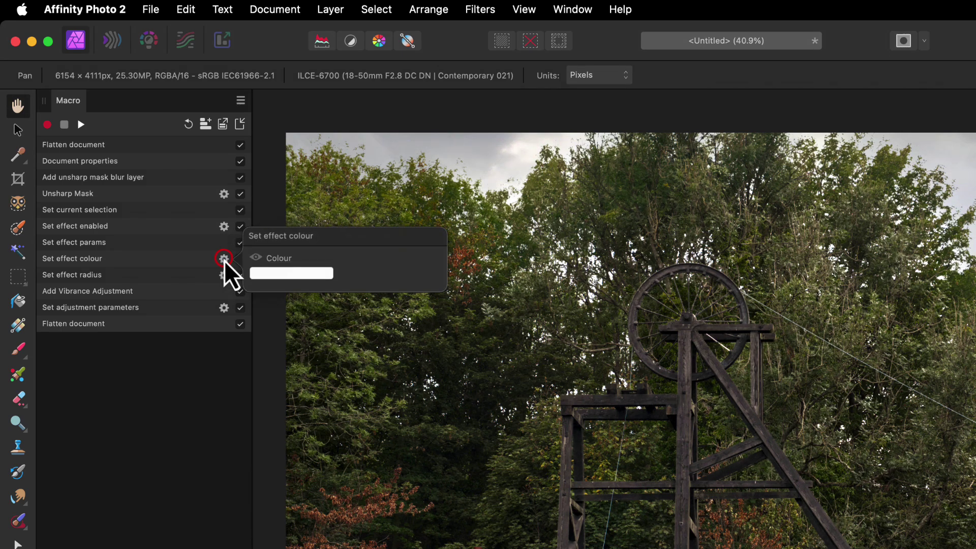
click(254, 258)
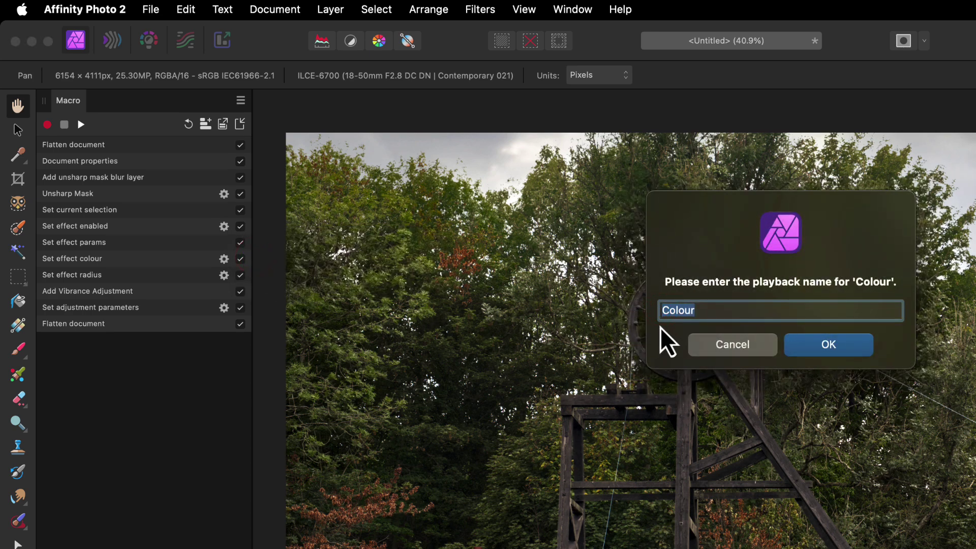
click(661, 310)
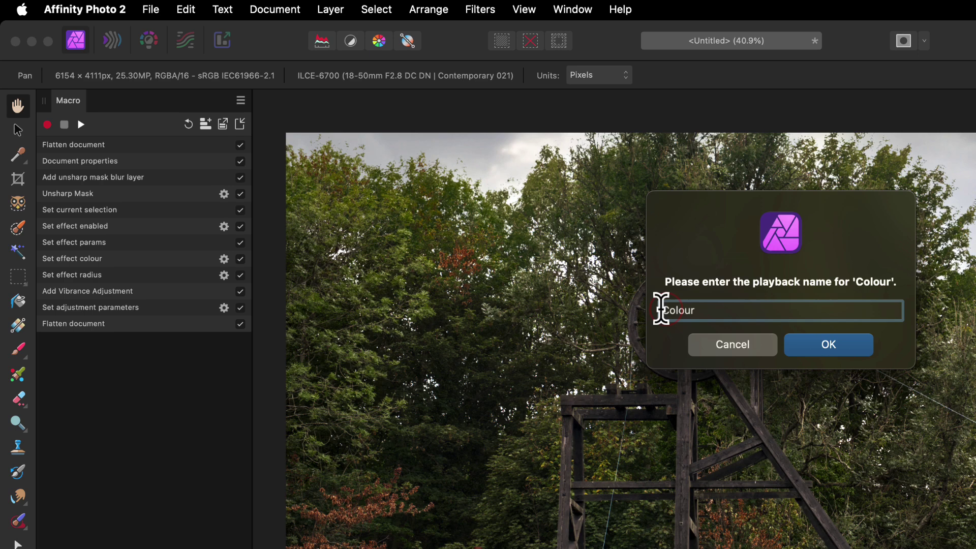
click(662, 310)
text(Outline)
key(Return)
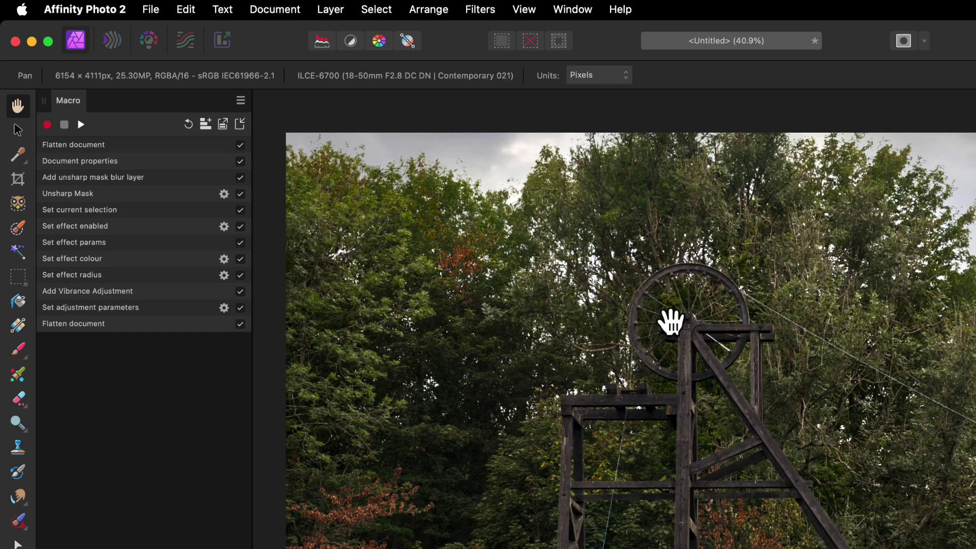
Expose the Set effect radius step at playback and name it 'Outline Radius'.
click(224, 277)
click(252, 273)
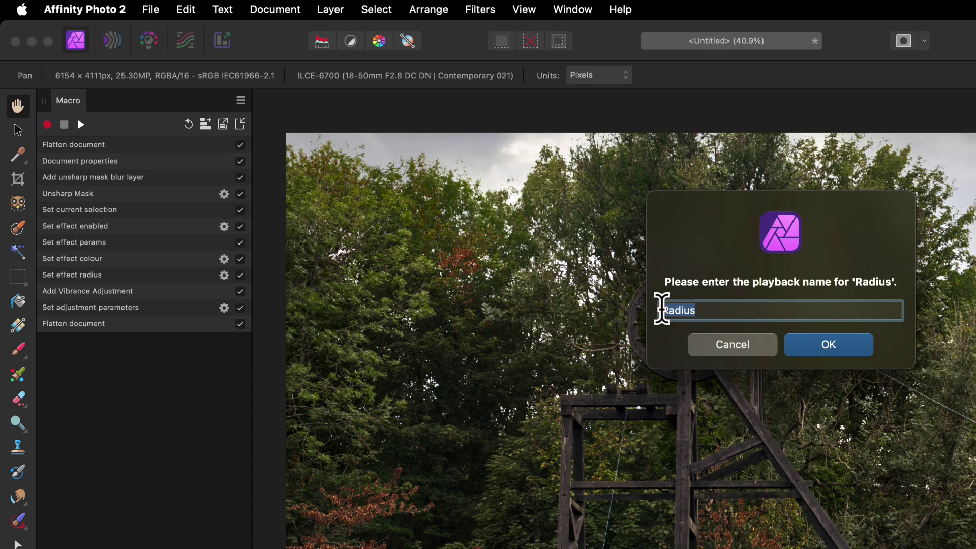
click(662, 310)
text(Out)
text(line)
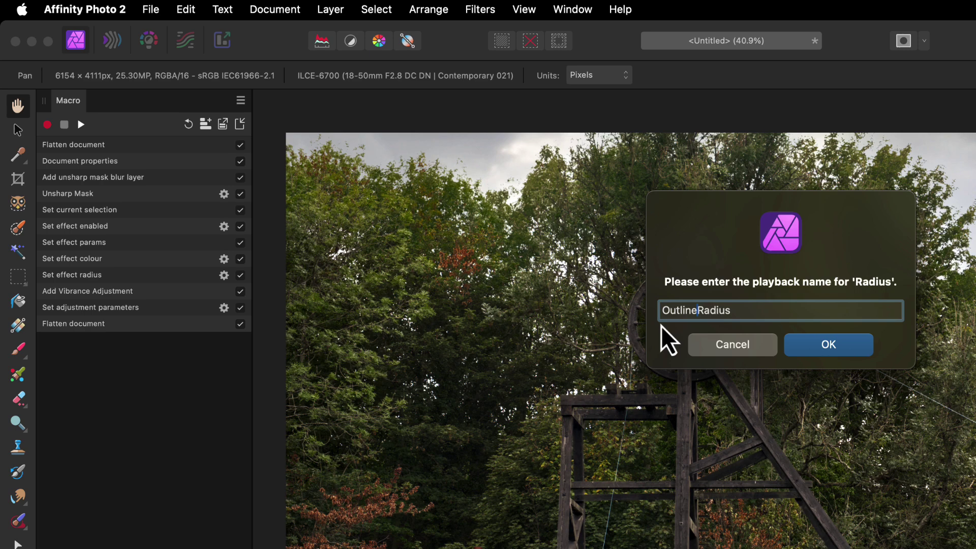
key(Return)
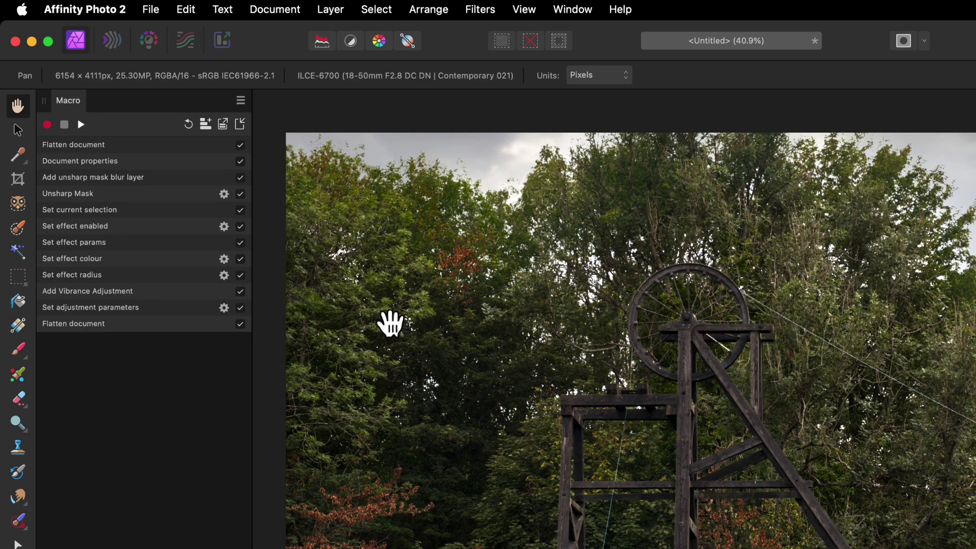
Expose the adjustment's Vibrance at playback and name it 'Vib/Sat Vibrance'.
click(224, 307)
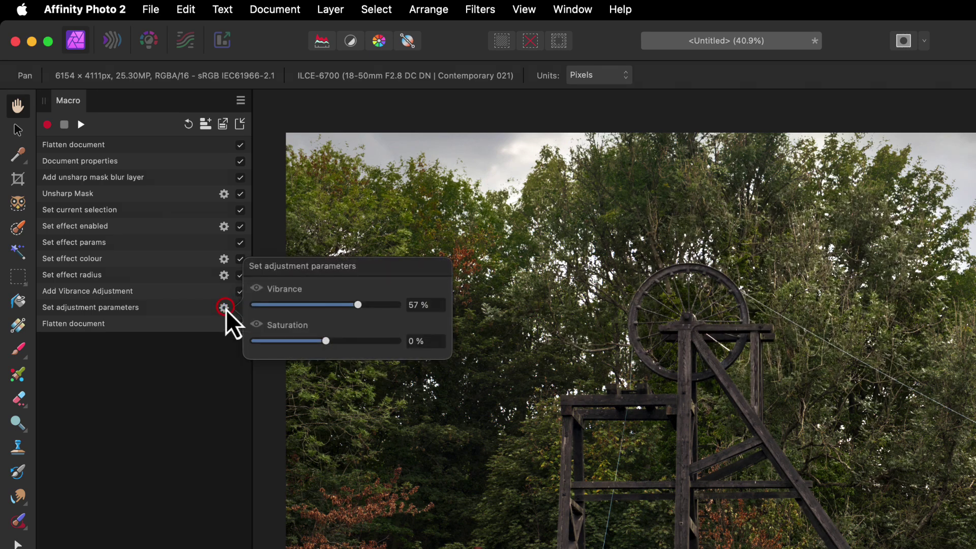
click(256, 288)
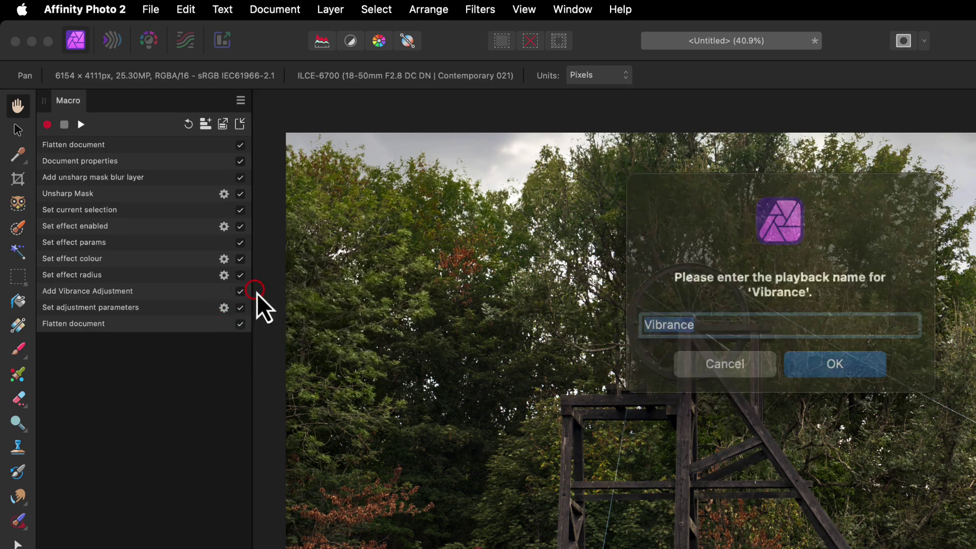
click(661, 317)
text(Vib)
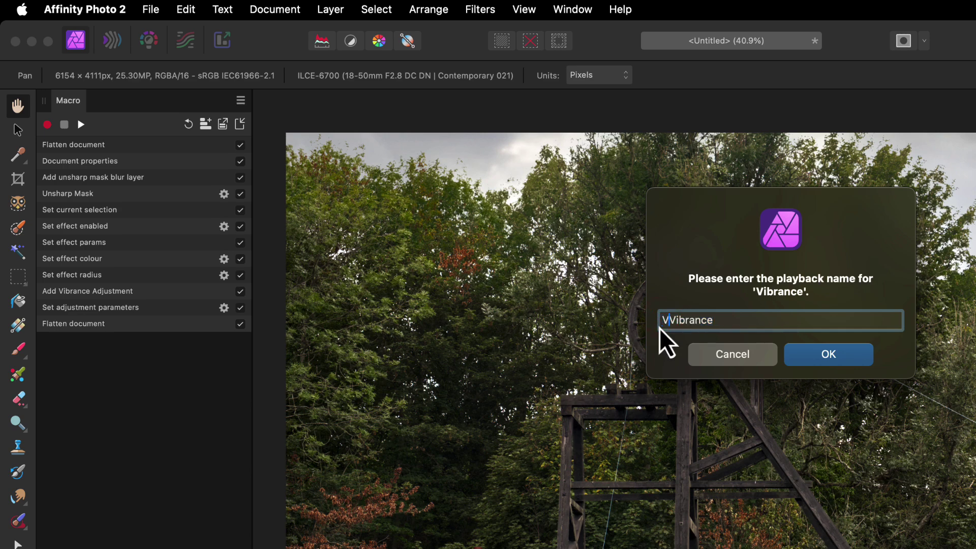
text(/Sat)
key(Return)
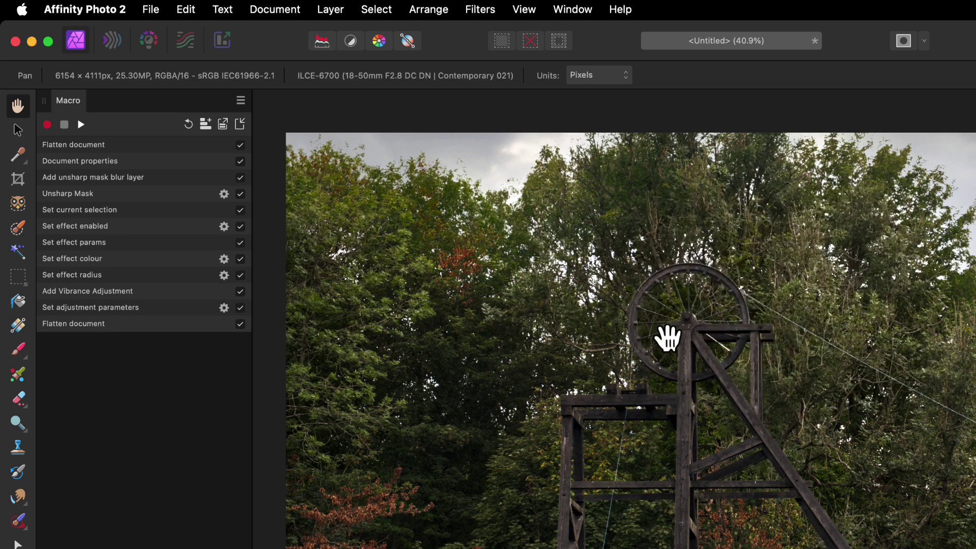
Expose the adjustment's Saturation at playback and name it 'Vib/Sat Saturation'.
click(223, 308)
click(255, 325)
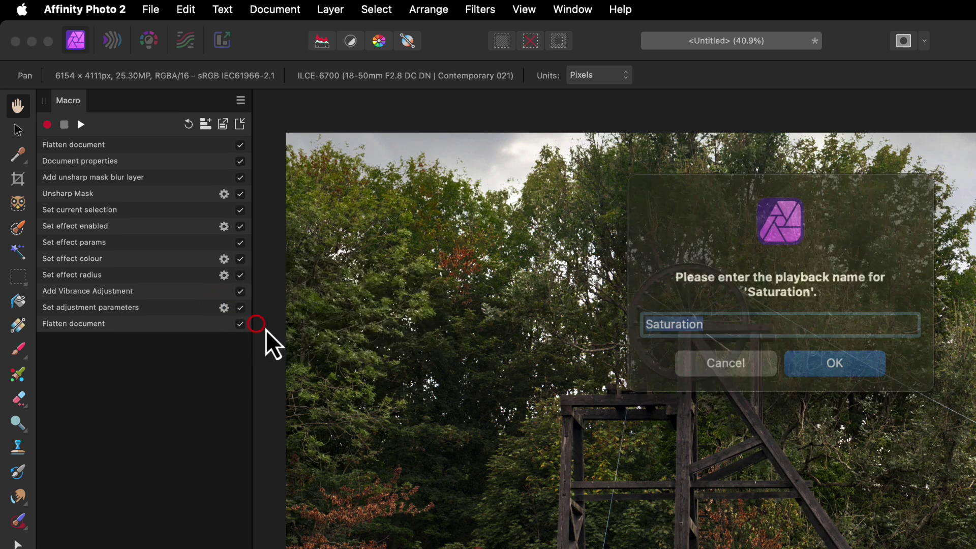
click(662, 319)
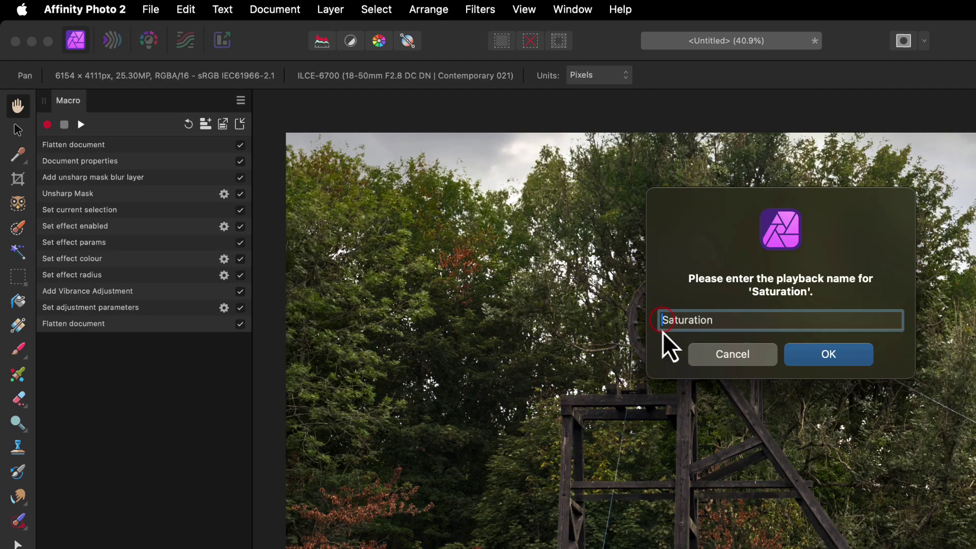
text(Vib/Sat)
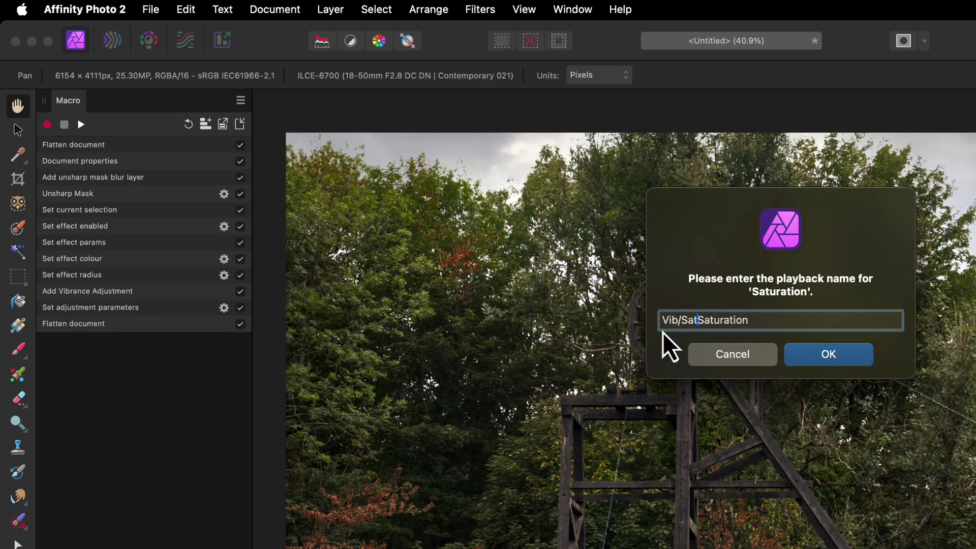
key(Return)
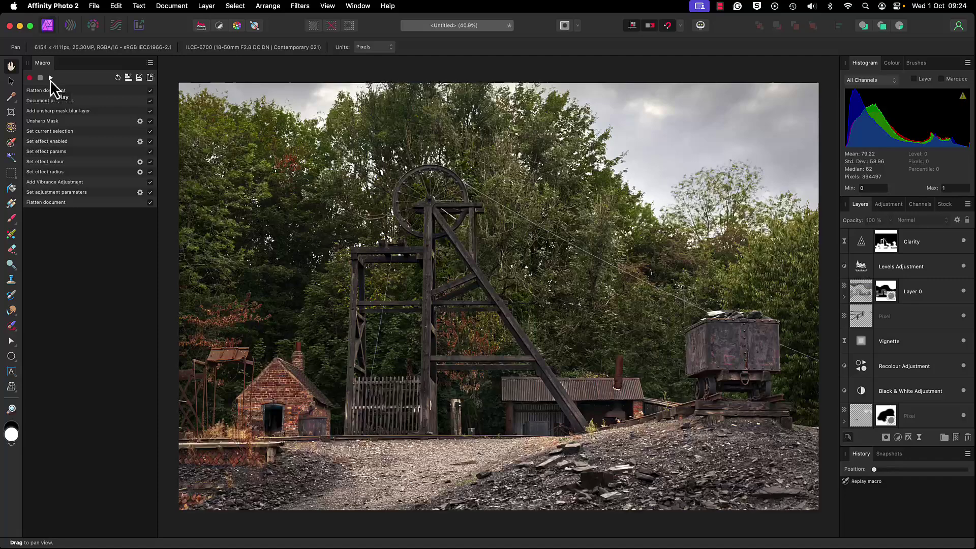
Replay the macro and raise USM Factor from 0.803 to 1.074 while zoomed in.
click(57, 88)
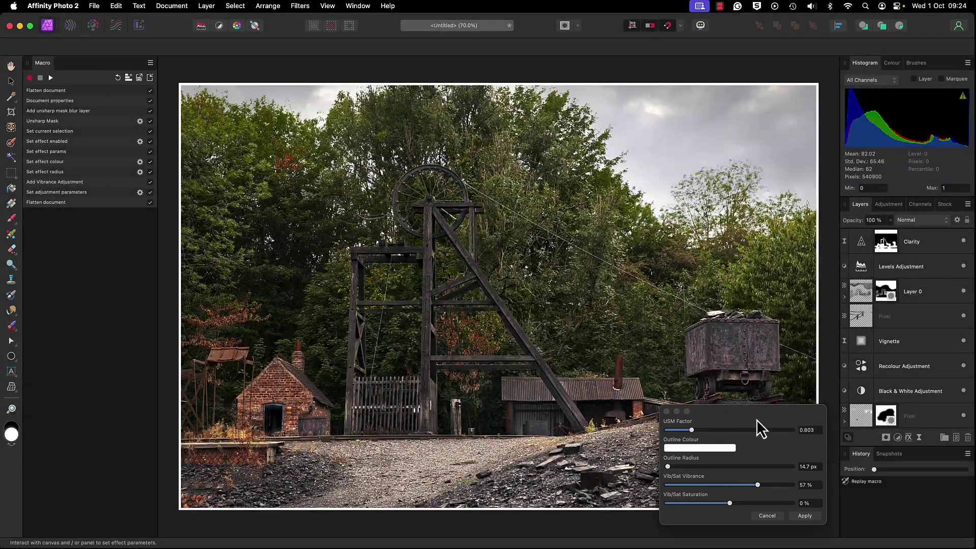
drag(750, 414, 813, 192)
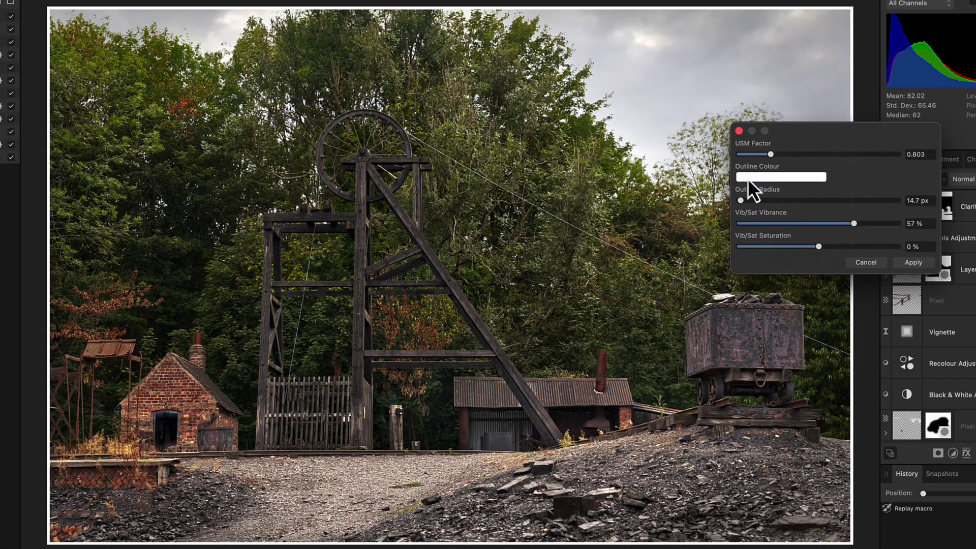
key(super+equal)
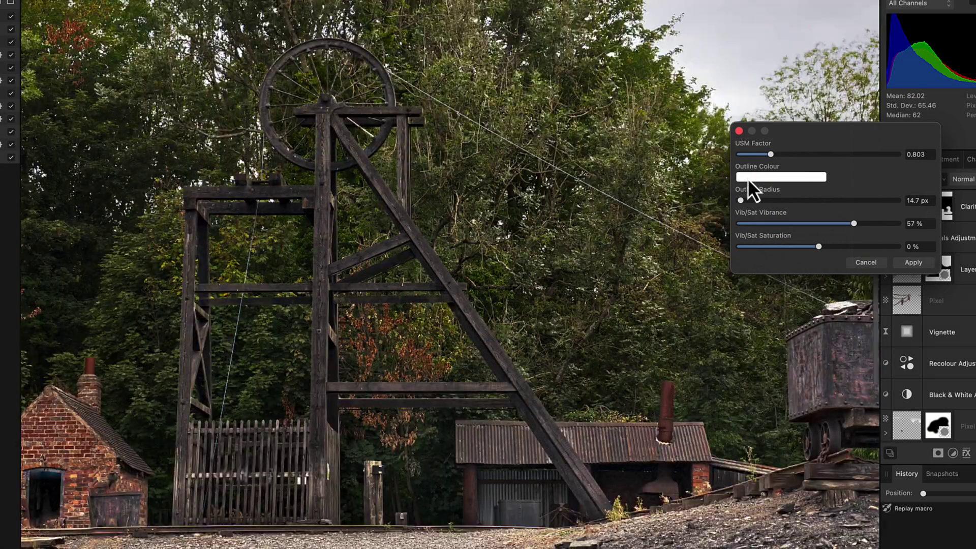
click(770, 155)
drag(781, 157, 782, 157)
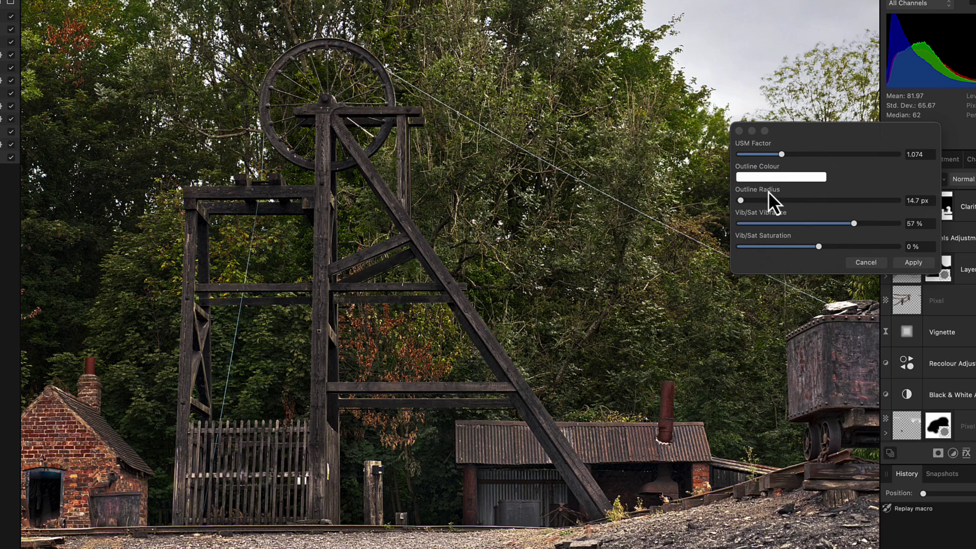
key(super+0)
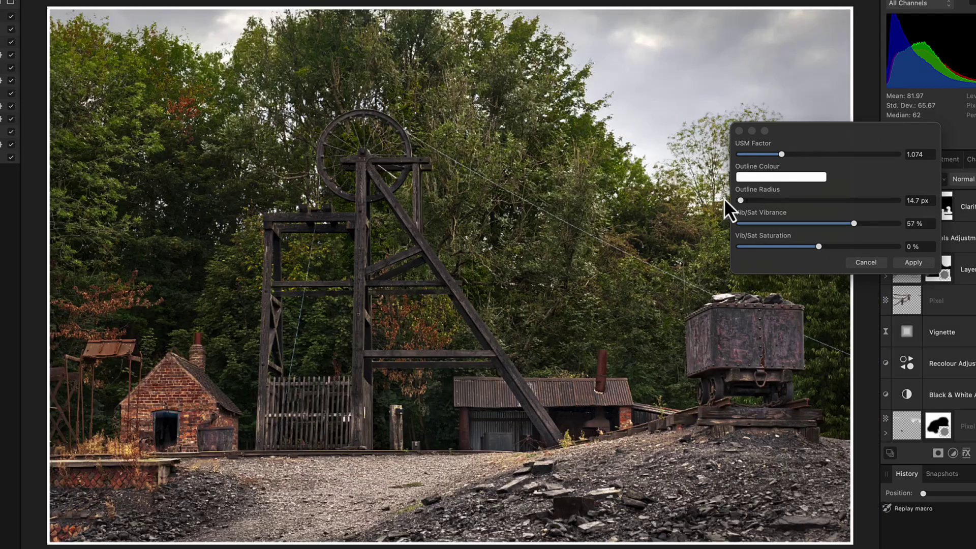
Adjust the replay's Outline Colour to a slightly lighter light grey, around E3E3E3.
click(774, 178)
click(776, 315)
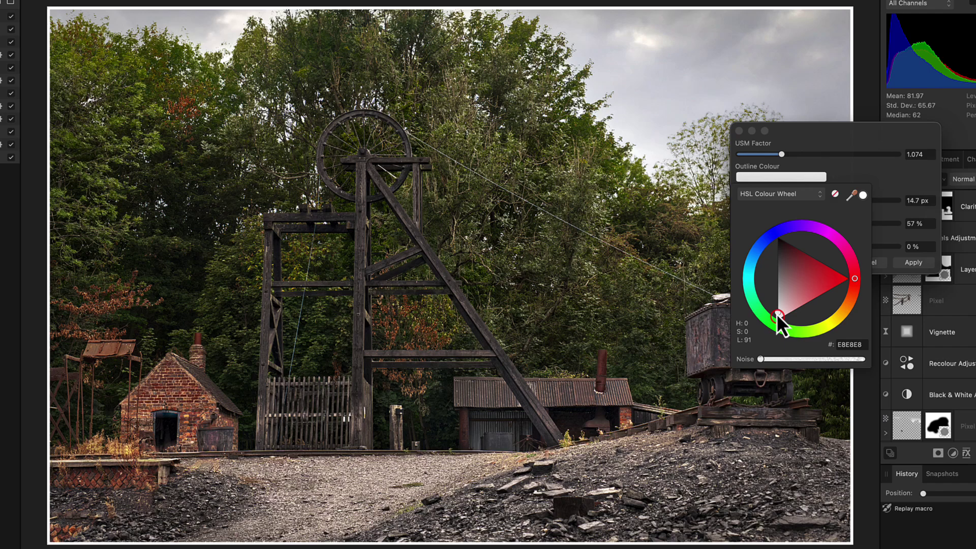
drag(776, 313, 776, 309)
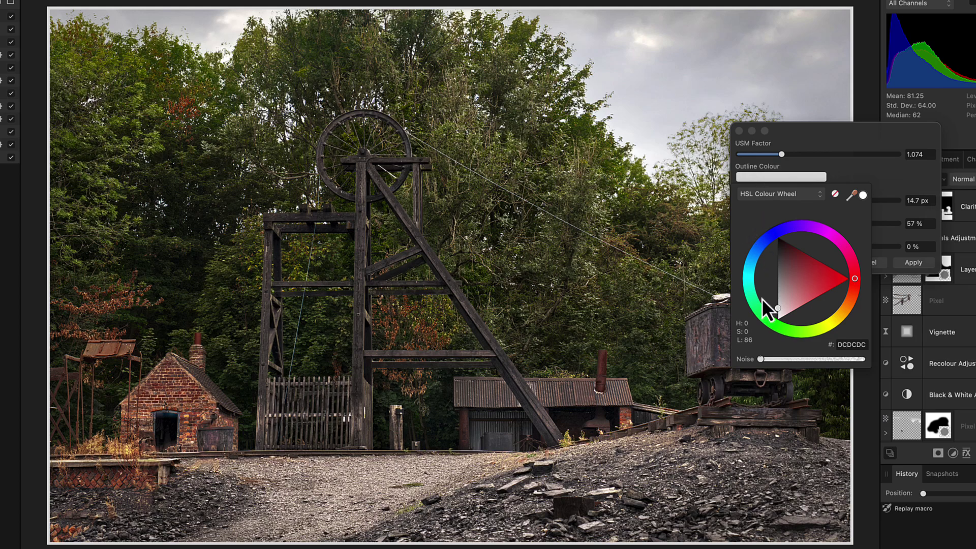
drag(776, 311, 775, 312)
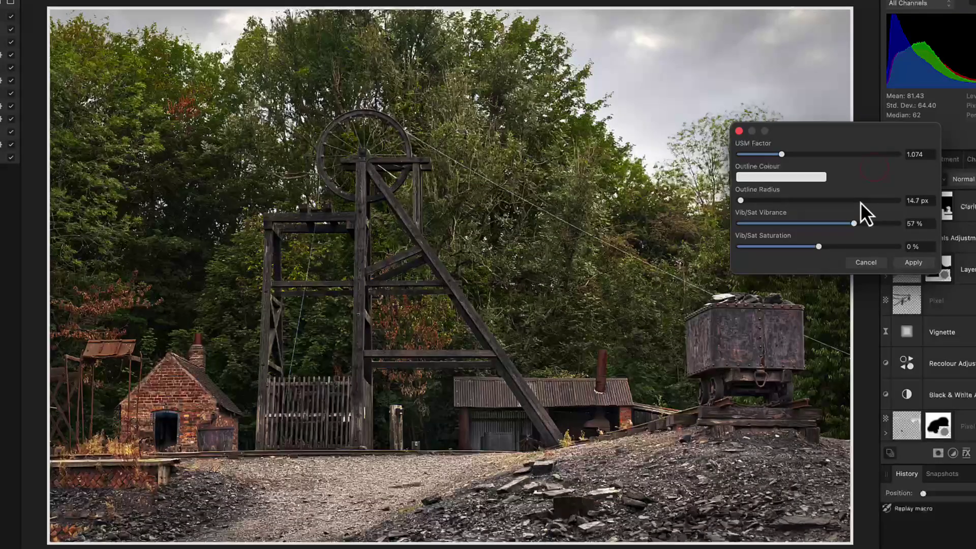
Set Outline Radius to 20 px and Vibrance to 57 %, then apply the replay.
click(907, 201)
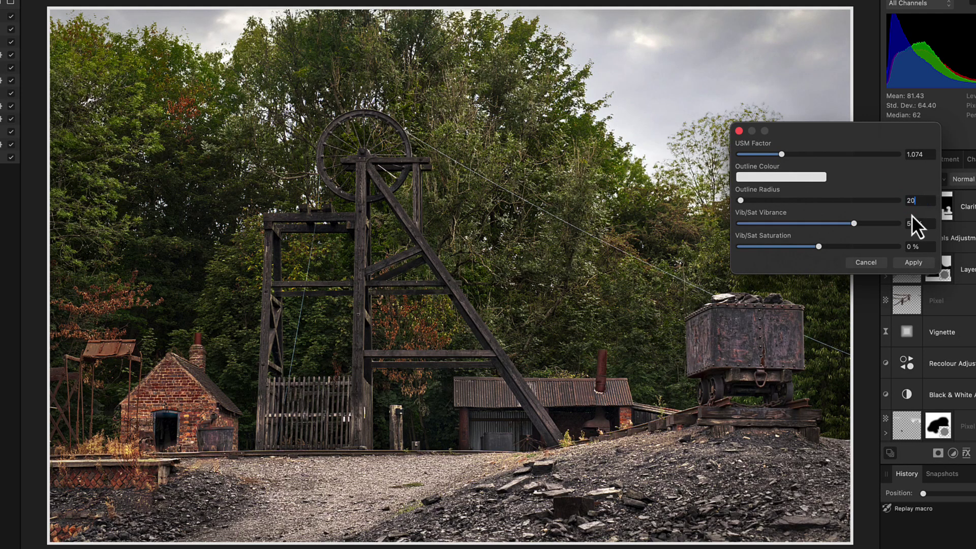
text(20)
key(Return)
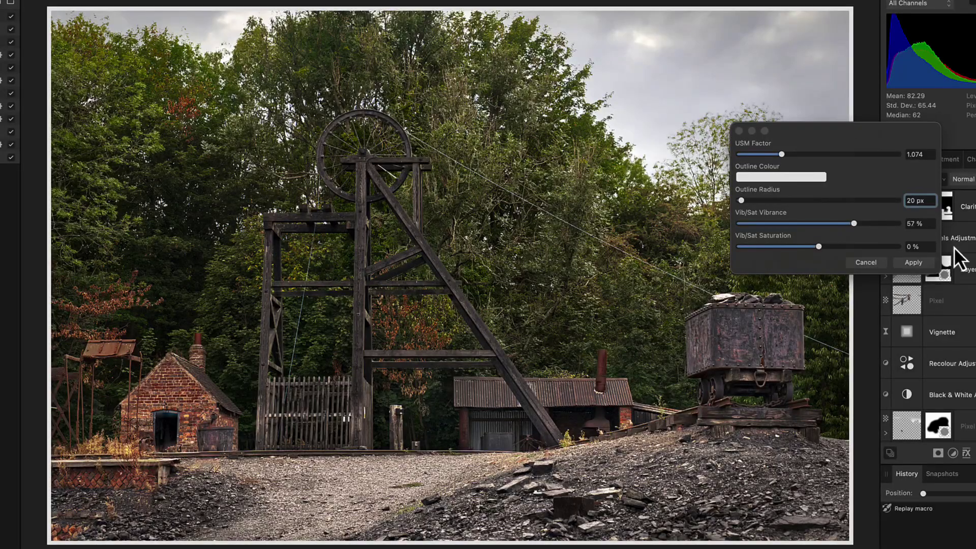
click(884, 224)
click(916, 266)
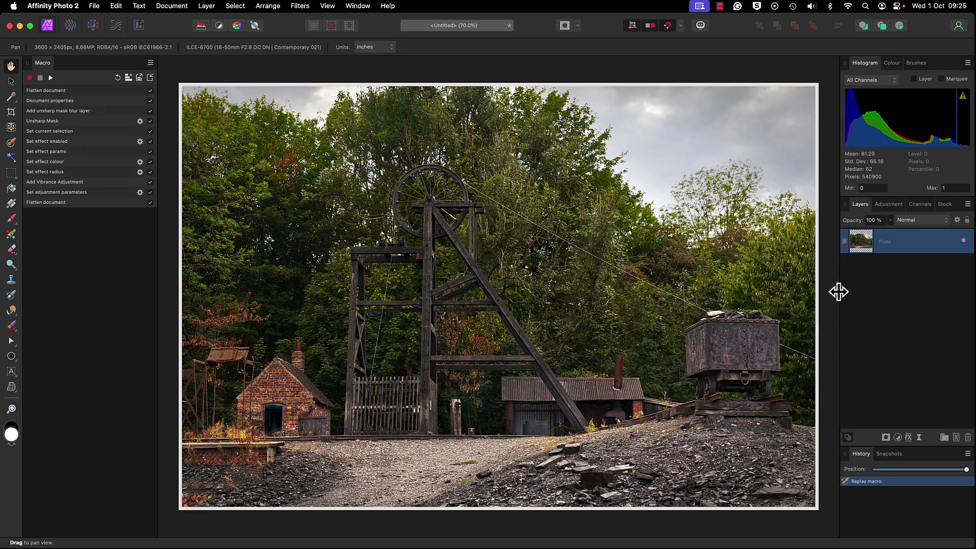
click(171, 6)
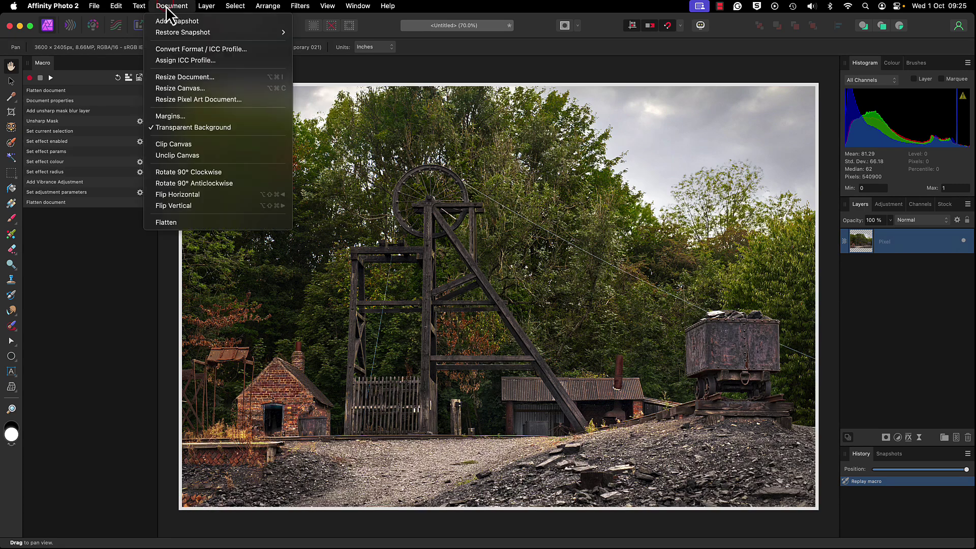
click(171, 76)
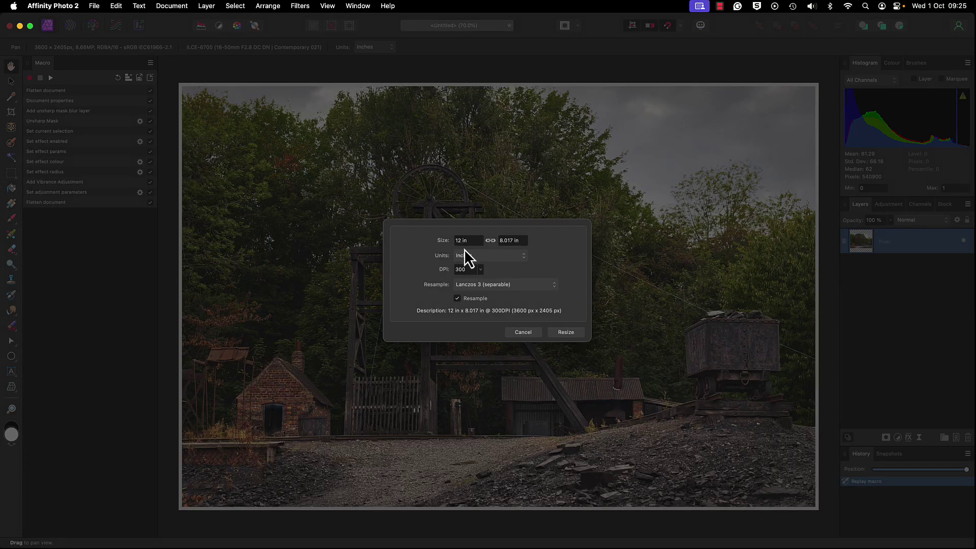
click(514, 332)
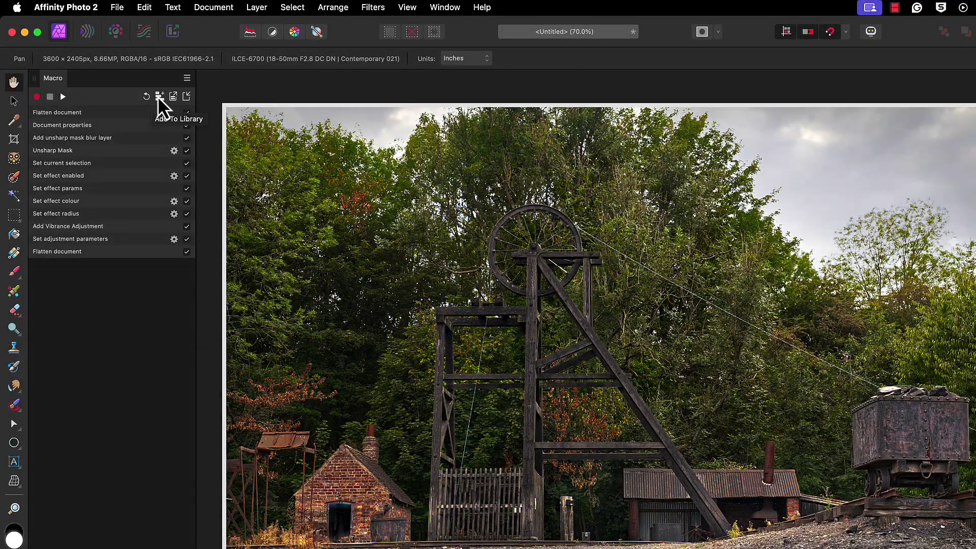
Add the recorded macro to the Library under Default, named '12" Print L'.
click(159, 96)
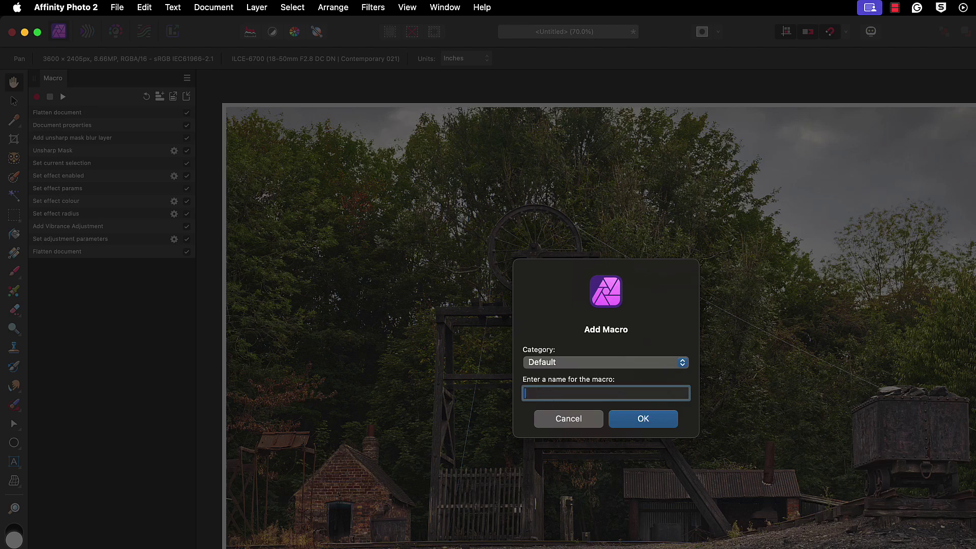
text(12" Print L)
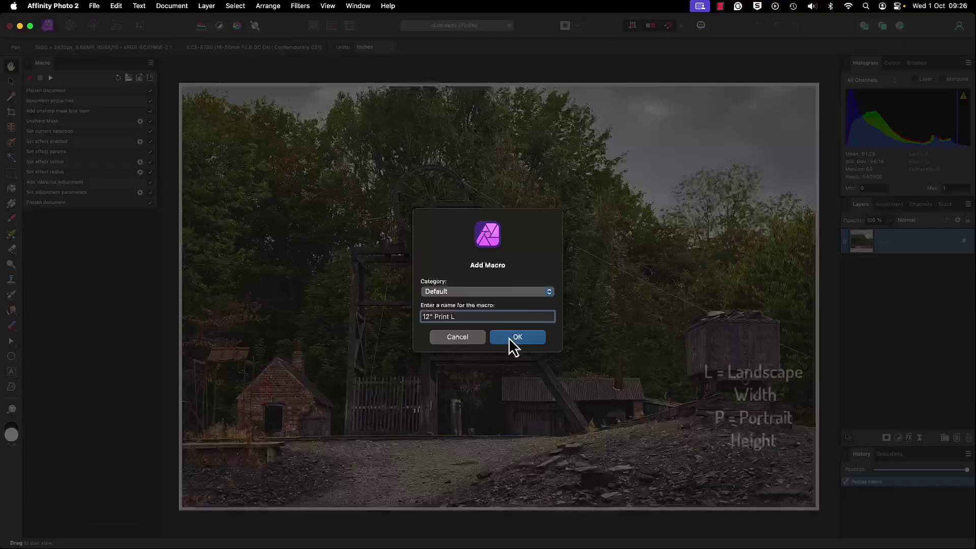
click(633, 421)
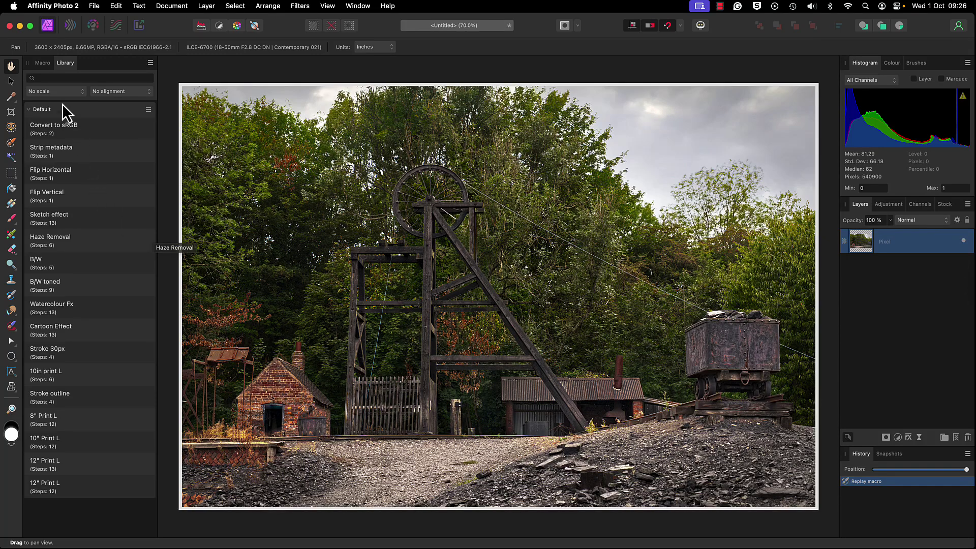
Clear the recorded macro steps and switch to the Library.
click(42, 63)
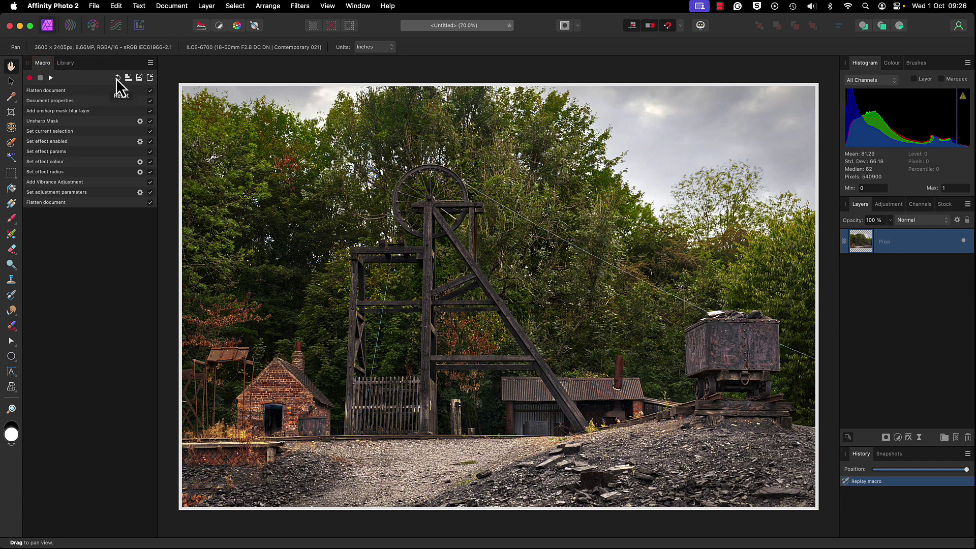
click(117, 78)
click(66, 66)
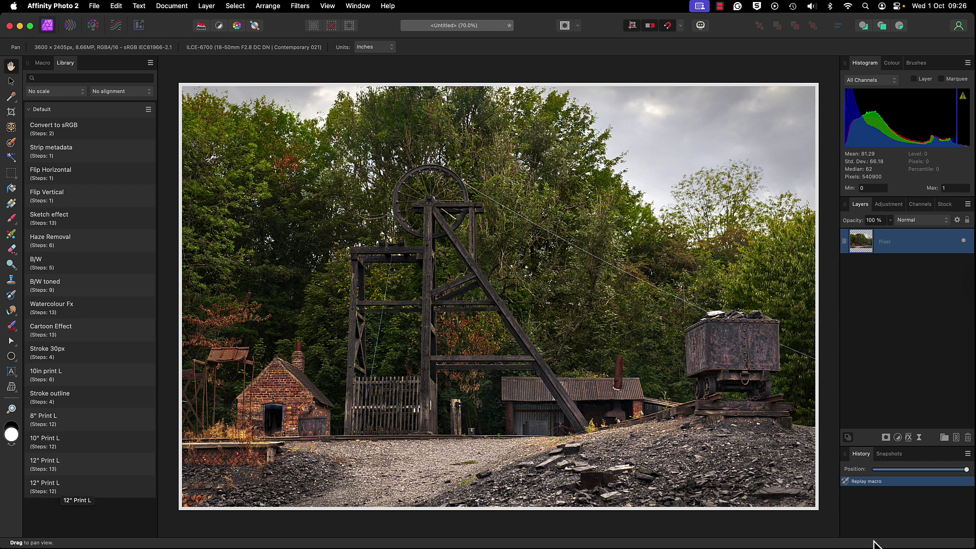
Rewind History to the layered photo and apply the saved '12" Print L' macro.
click(874, 469)
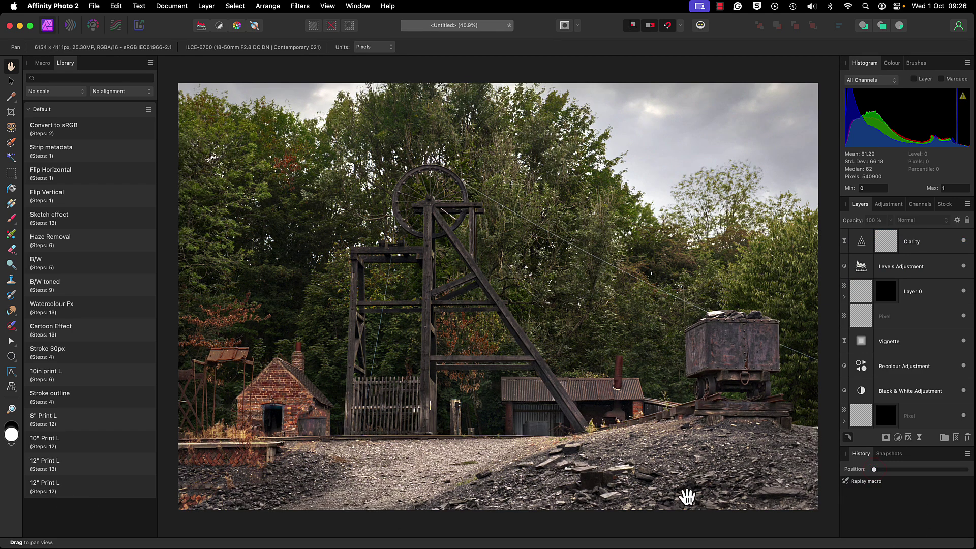
click(66, 486)
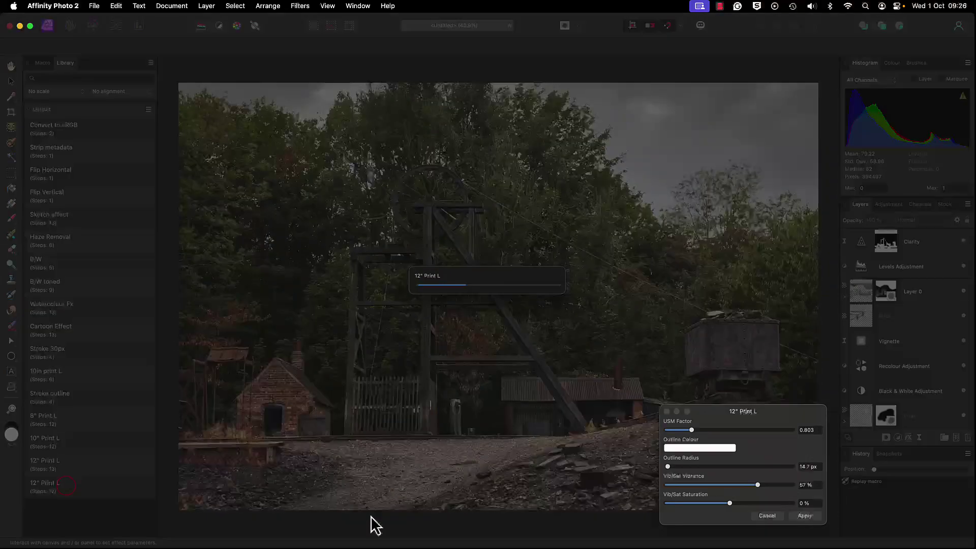
drag(737, 414, 772, 172)
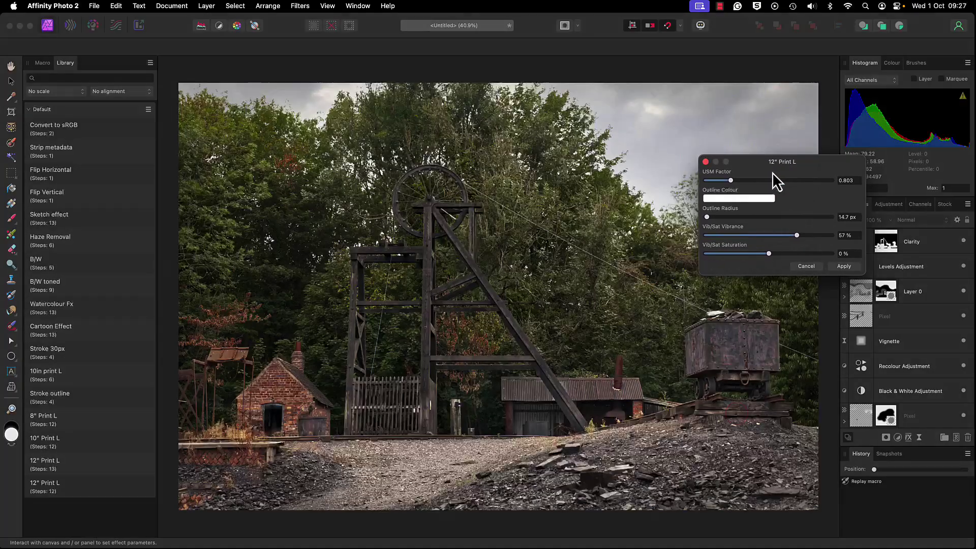
click(842, 266)
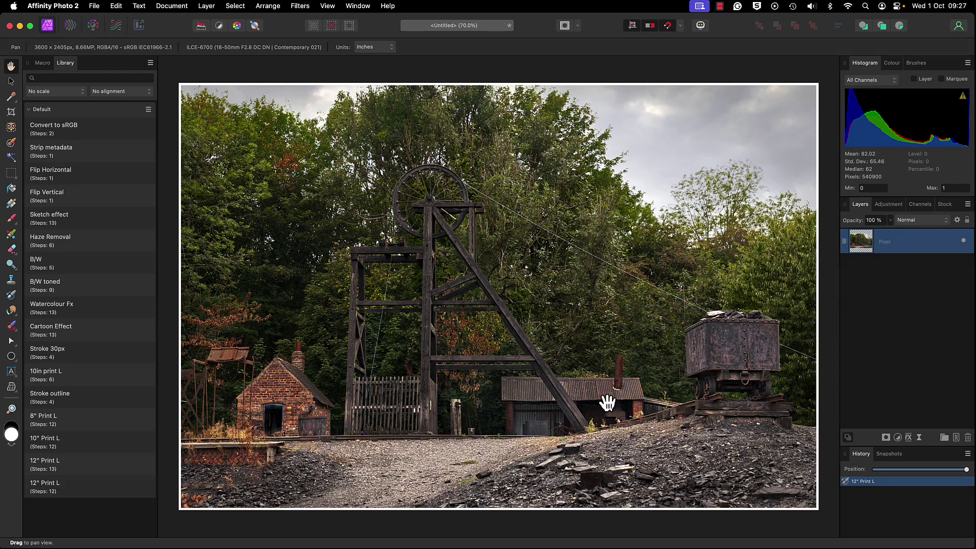
Load the '12" Print L' macro's steps with Edit Macro to inspect them.
click(115, 468)
right_click(65, 460)
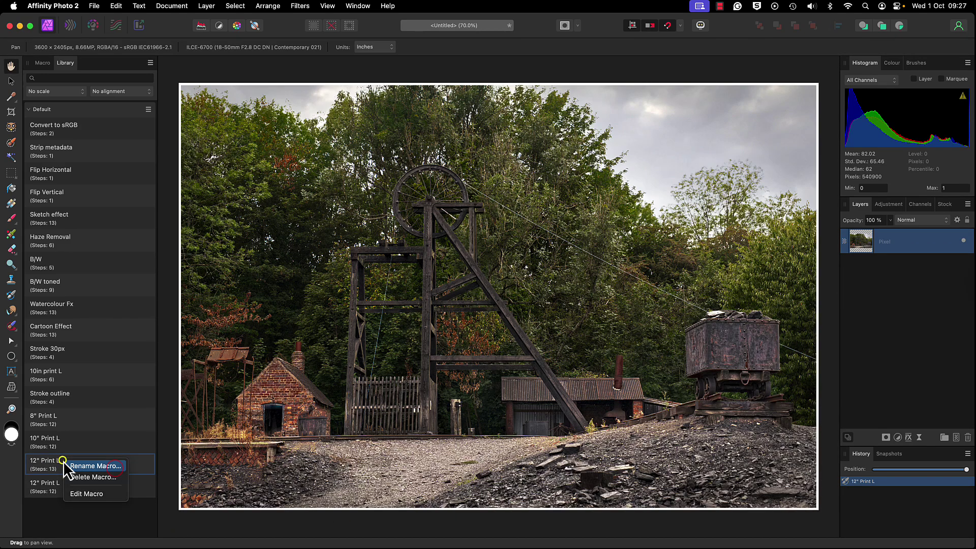
click(80, 494)
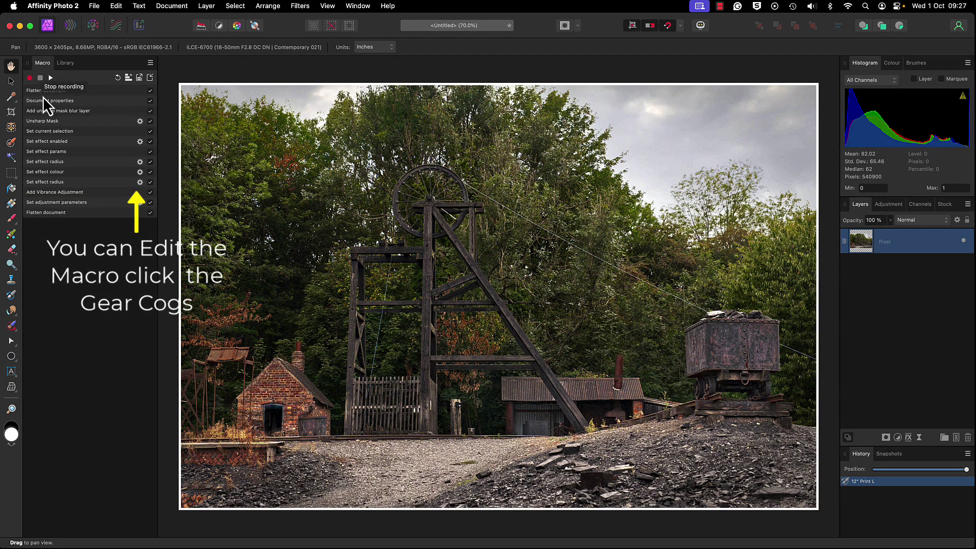
Back in the Library, delete the duplicate '12" Print L' macro.
click(65, 63)
right_click(54, 464)
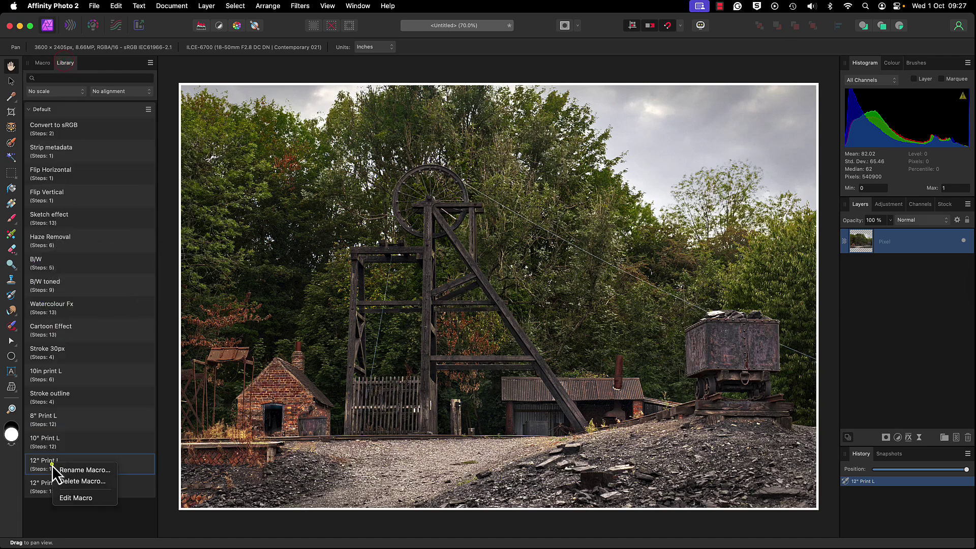
click(70, 483)
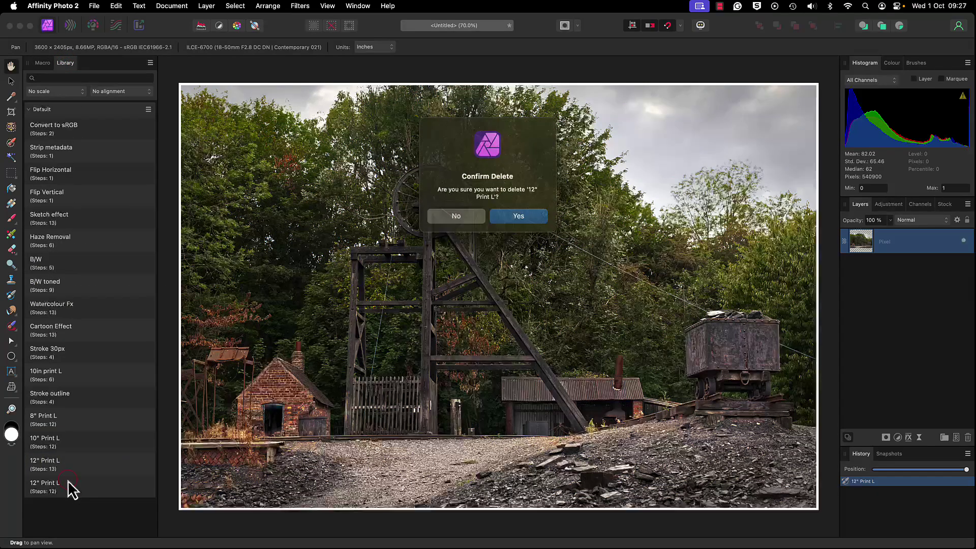
click(517, 215)
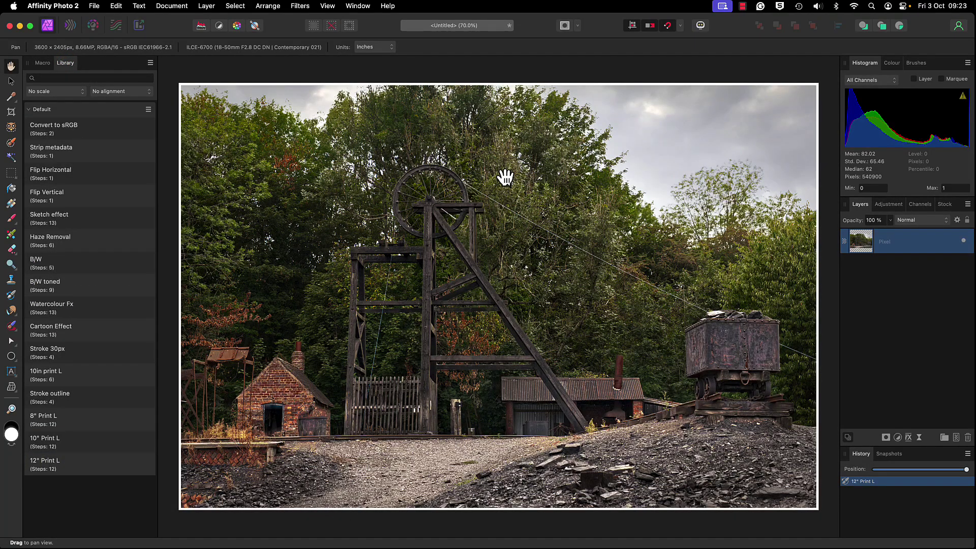